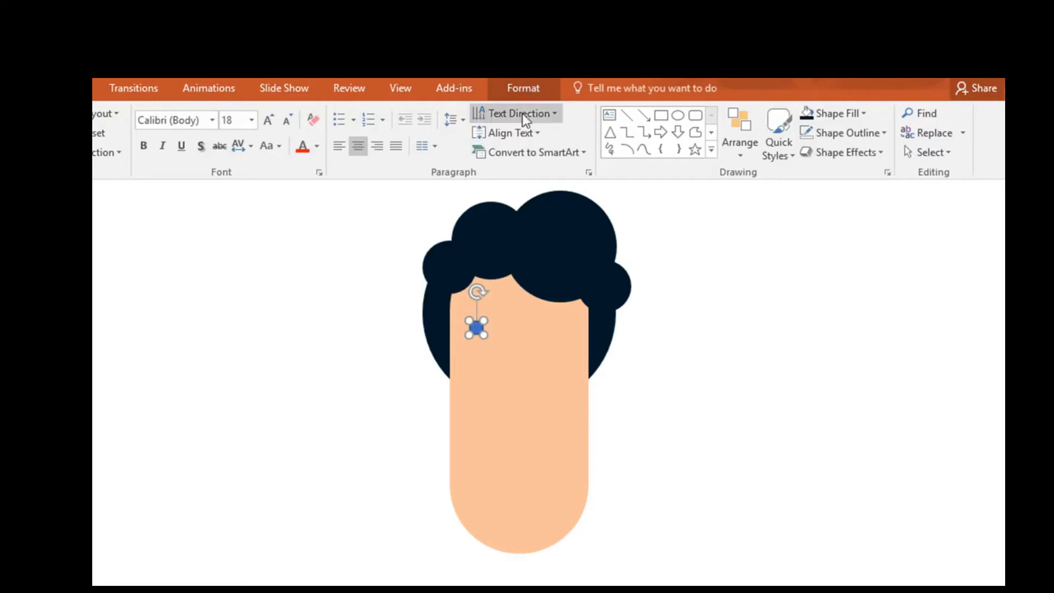
Fill the small eye circle with the dark navy of the hair and remove its outline.
left_click(344, 114)
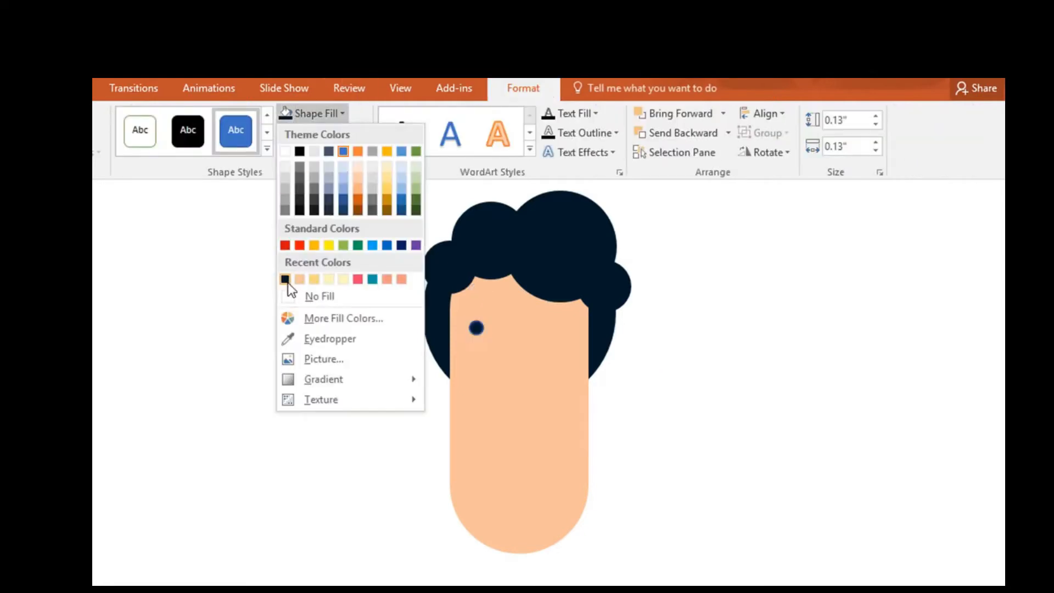
left_click(287, 280)
left_click(362, 133)
left_click(361, 316)
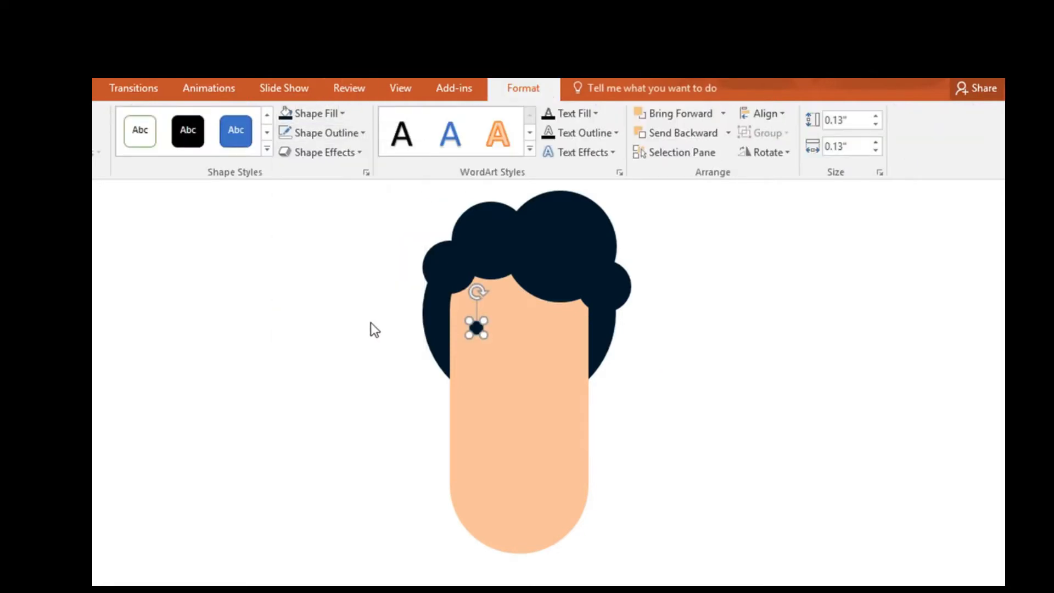
Duplicate the eye, place the copy level with it across the face, then group and centre both eyes.
key("ctrl+d")
left_click_drag(493, 348, 553, 330)
left_click(477, 329, "ctrl")
key("ctrl+g")
left_click_drag(483, 331, 484, 331)
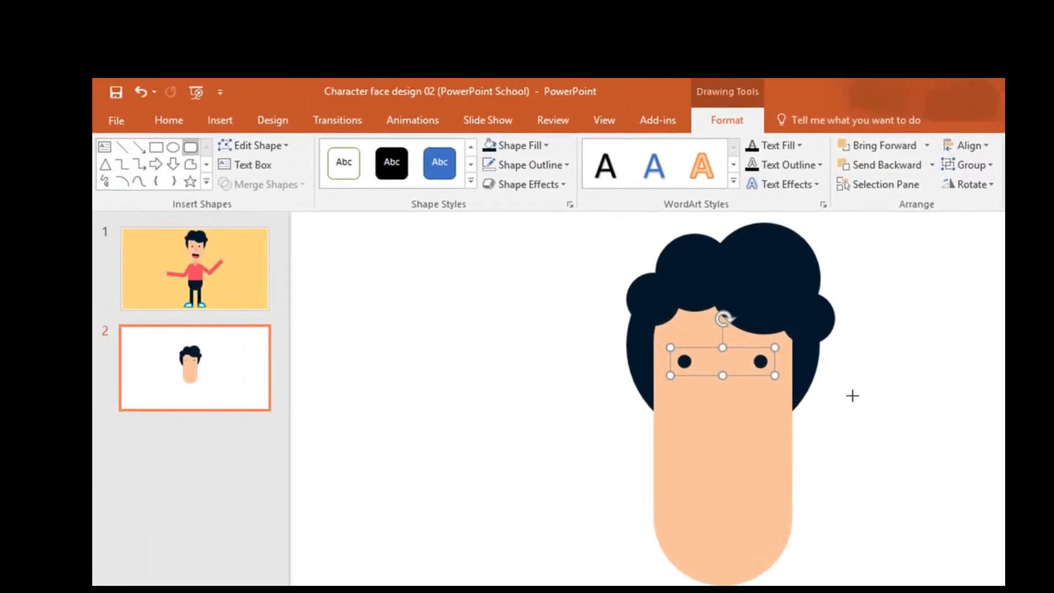
Draw a narrow upright rounded rectangle as the nose between the eyes, filled salmon without an outline.
mouse_move(871, 385)
left_mouse_down()
mouse_move(904, 441)
mouse_move(881, 439)
left_mouse_up()
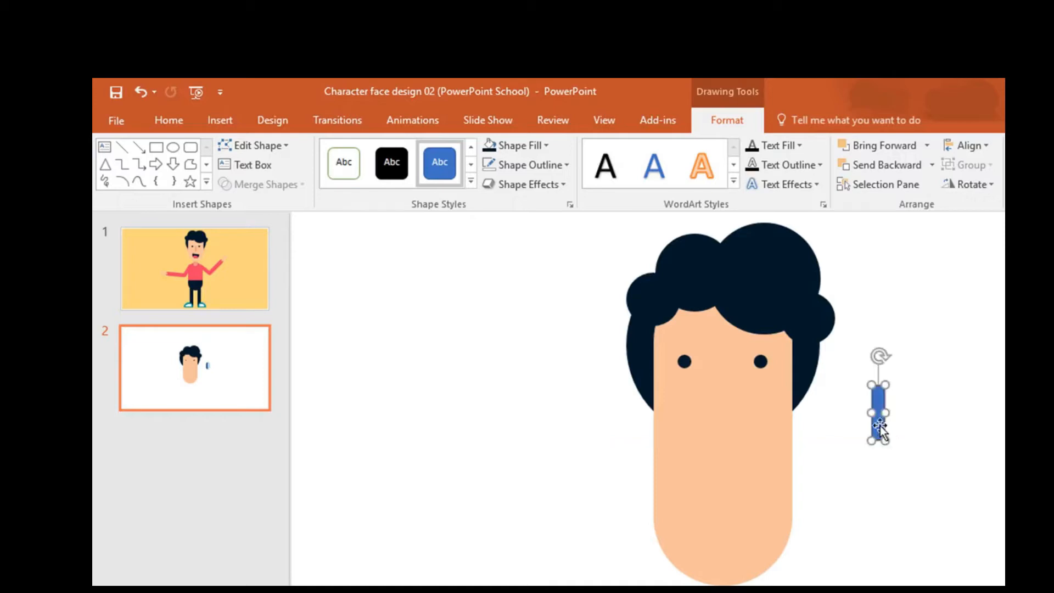
left_click_drag(882, 430, 726, 399)
left_click(546, 146)
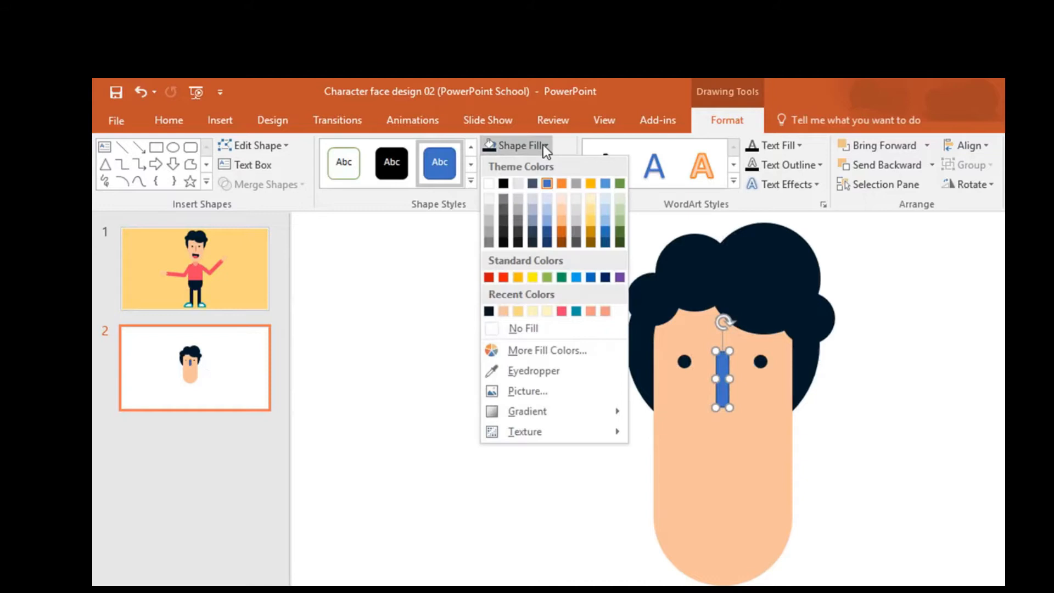
left_click(604, 311)
left_click(568, 166)
left_click(598, 347)
left_click_drag(723, 398, 724, 393)
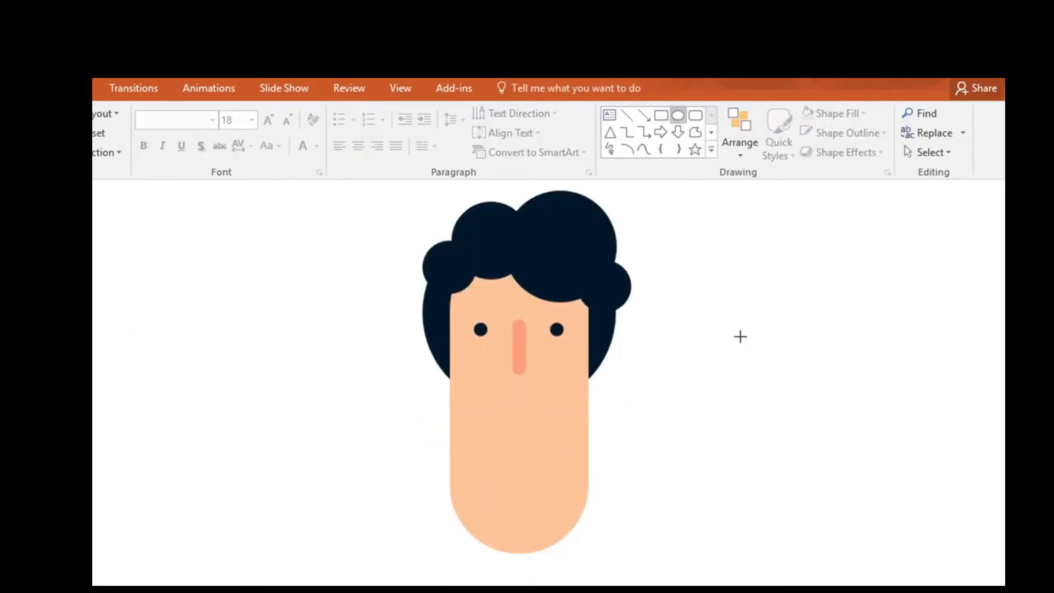
Draw a circle about 0.87" wide beside the head and a slightly rotated rectangle covering its upper part.
left_click_drag(744, 349, 790, 394)
left_click_drag(752, 360, 783, 390)
left_click_drag(783, 390, 787, 391)
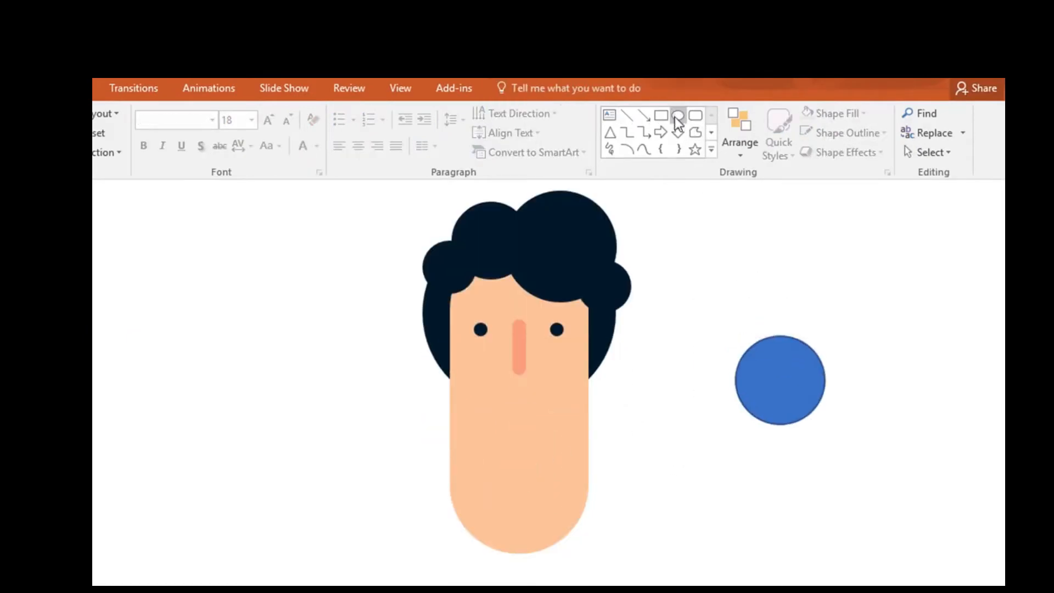
left_click_drag(755, 356, 842, 362)
mouse_move(785, 291)
left_mouse_down()
mouse_move(810, 302)
mouse_move(802, 299)
left_mouse_up()
Subtract the tilted rectangle from the circle to leave an open mouth shape.
left_click(771, 394)
left_click(837, 362, "shift")
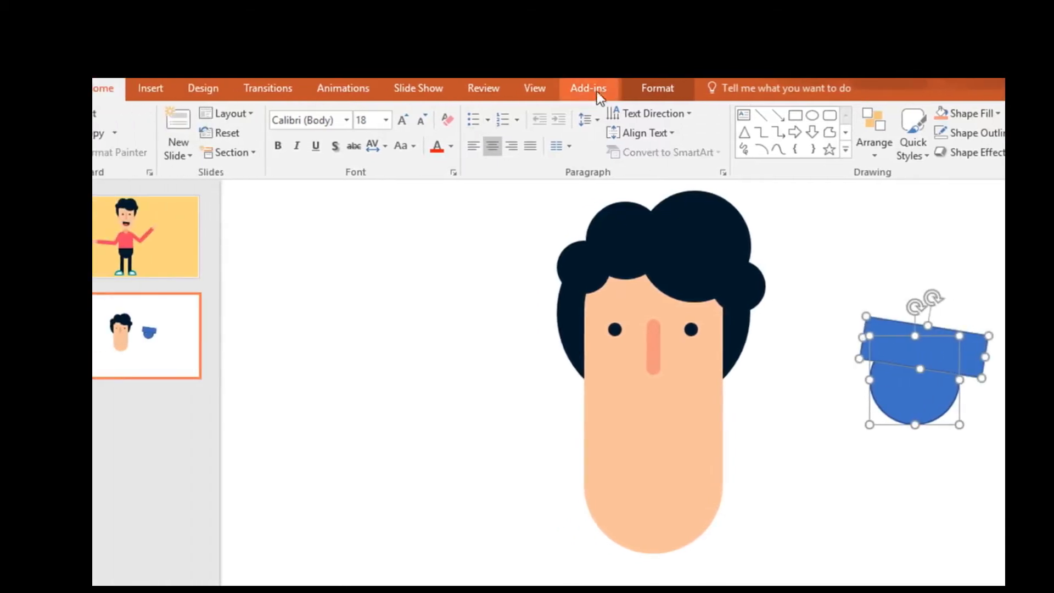
left_click(520, 89)
left_click(238, 152)
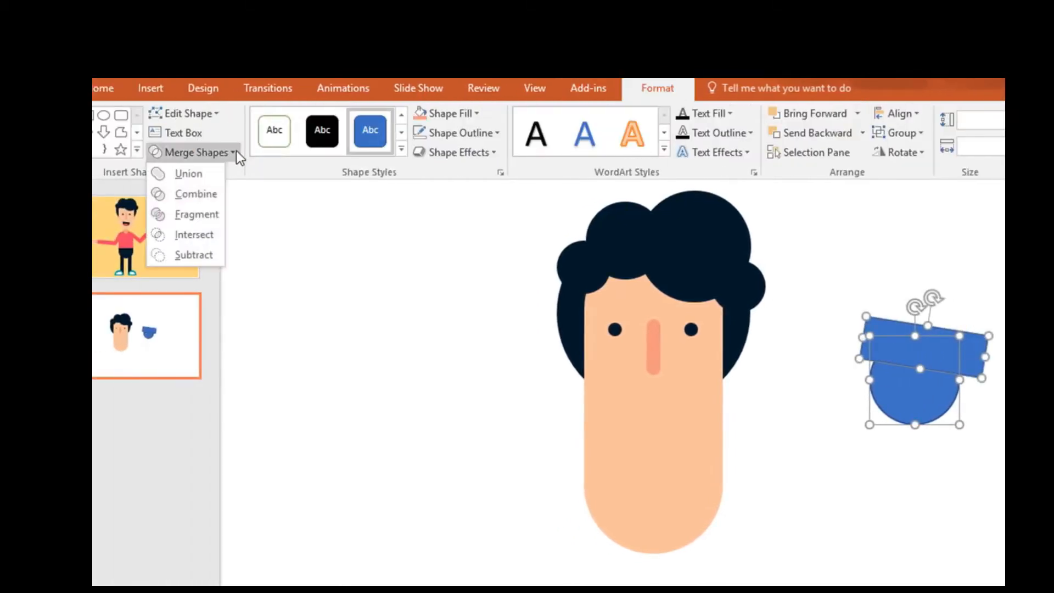
left_click(213, 252)
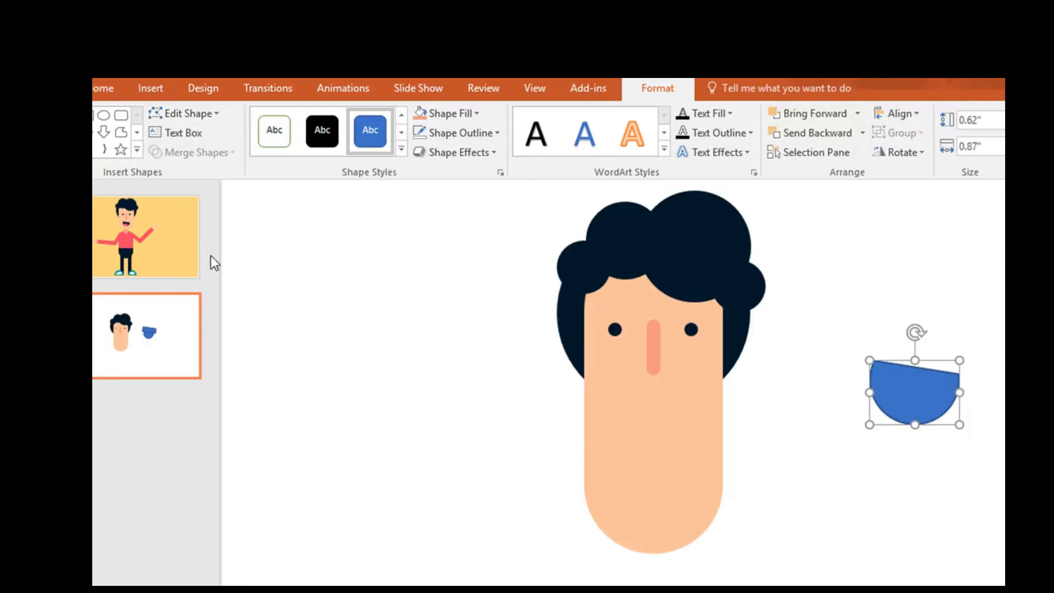
Fill the mouth shape with dark navy and remove its outline.
left_click(475, 115)
left_click(434, 279)
left_click(492, 133)
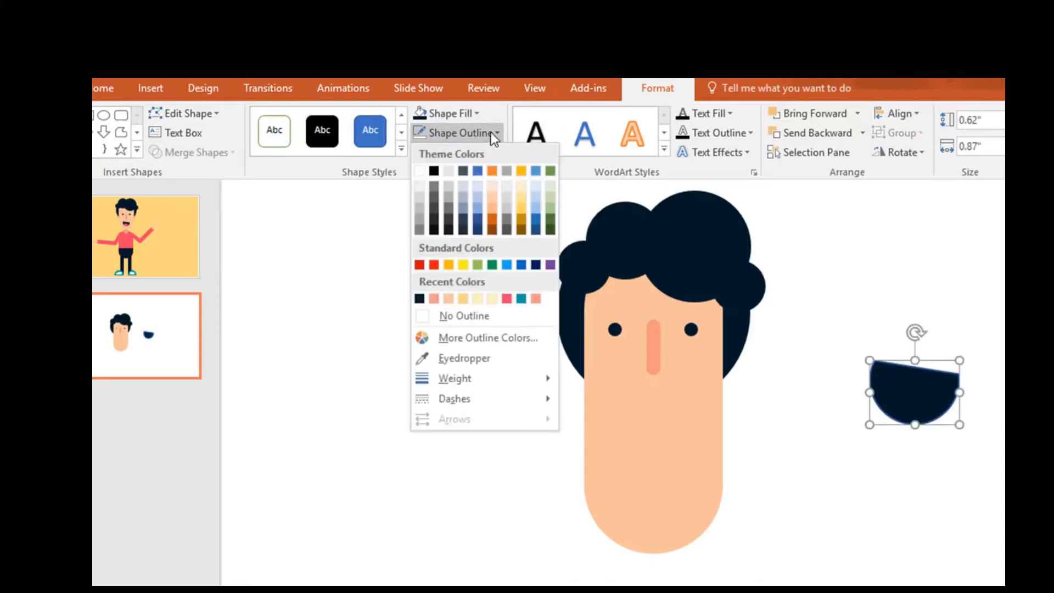
left_click(504, 315)
Duplicate the mouth shape beside the original and intersect the copy with a new circle overlapping its lower part.
key("ctrl+d")
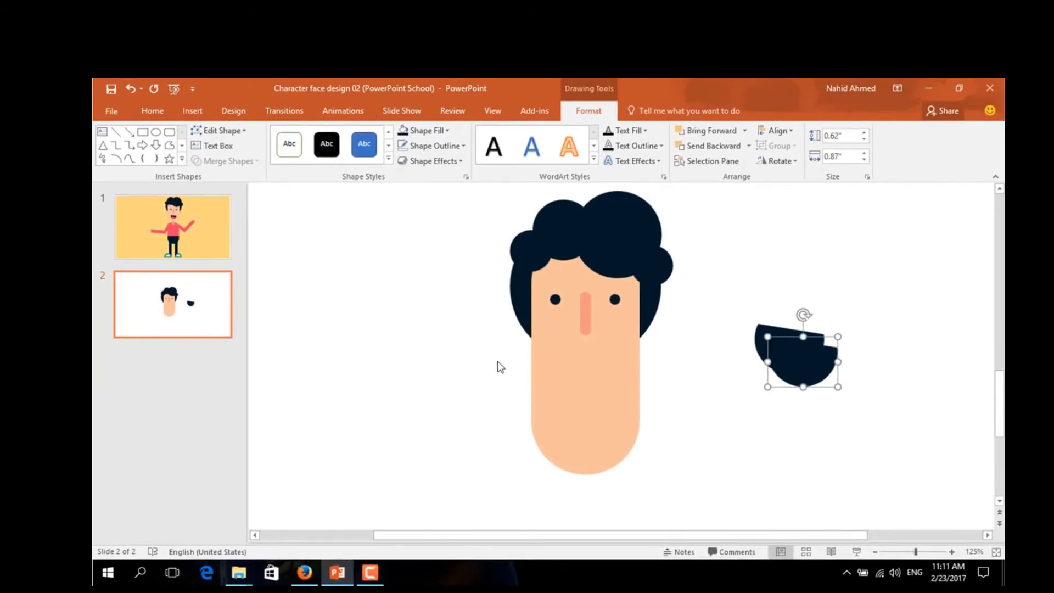
left_click_drag(788, 369, 863, 355)
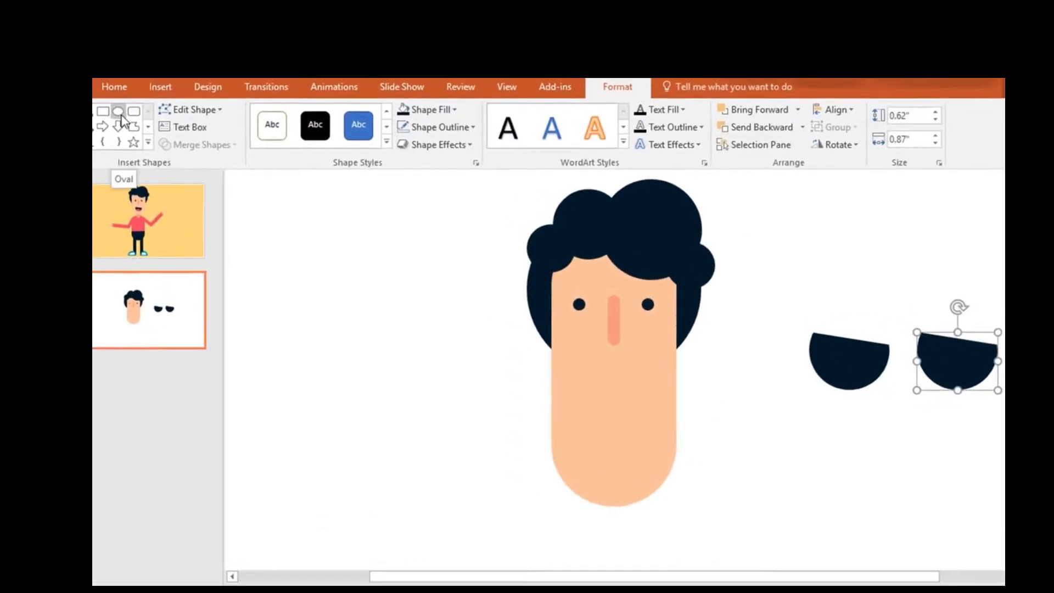
left_click_drag(955, 407, 994, 437)
left_click(974, 350, "shift")
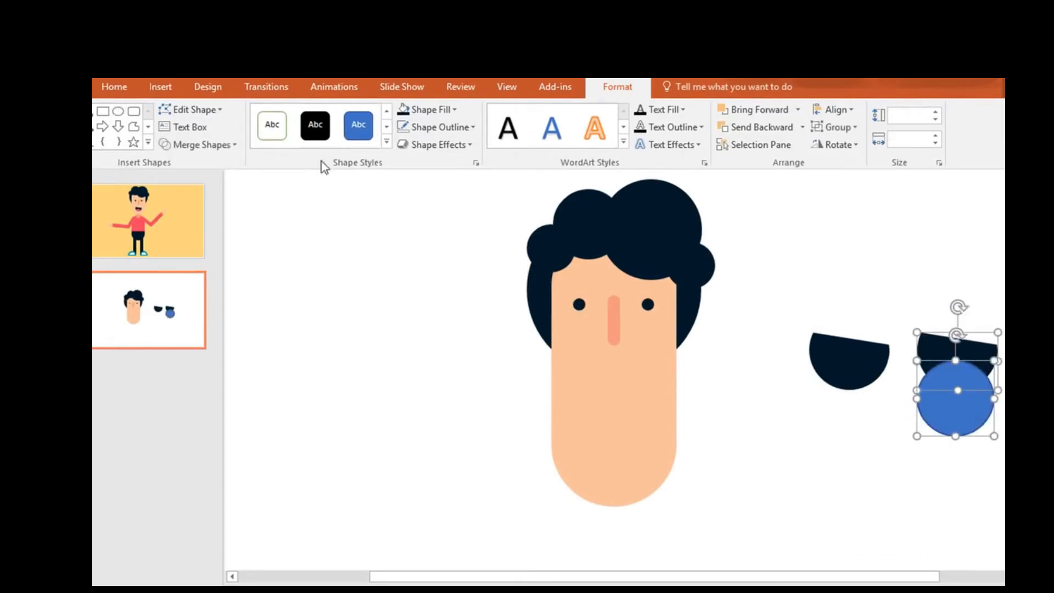
left_click(235, 145)
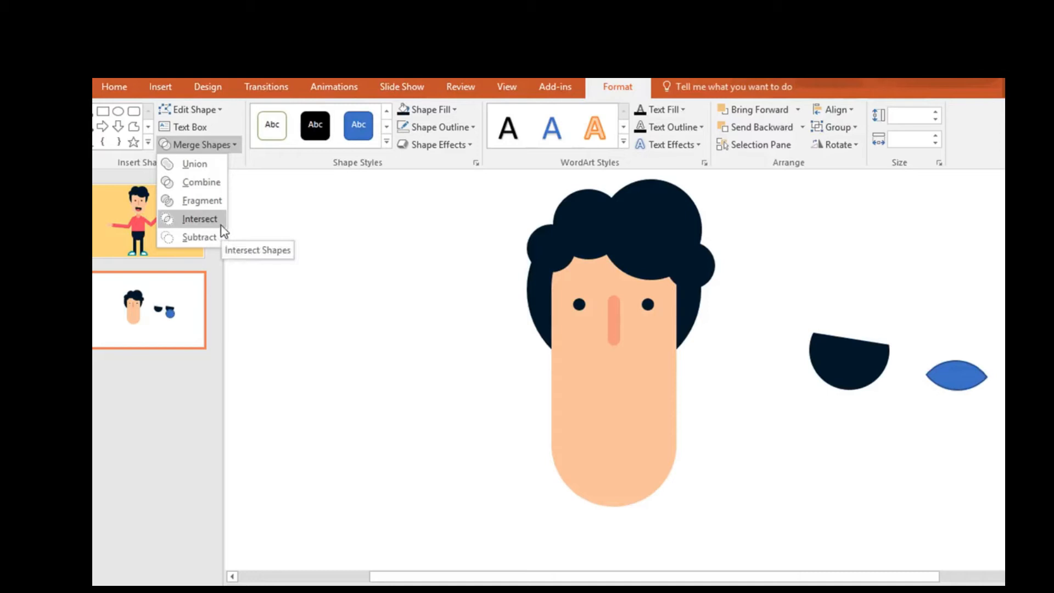
left_click(204, 219)
Place the lens-shaped tongue along the mouth's lower edge, fill it pinkish red and remove its outline.
left_click_drag(974, 378, 856, 378)
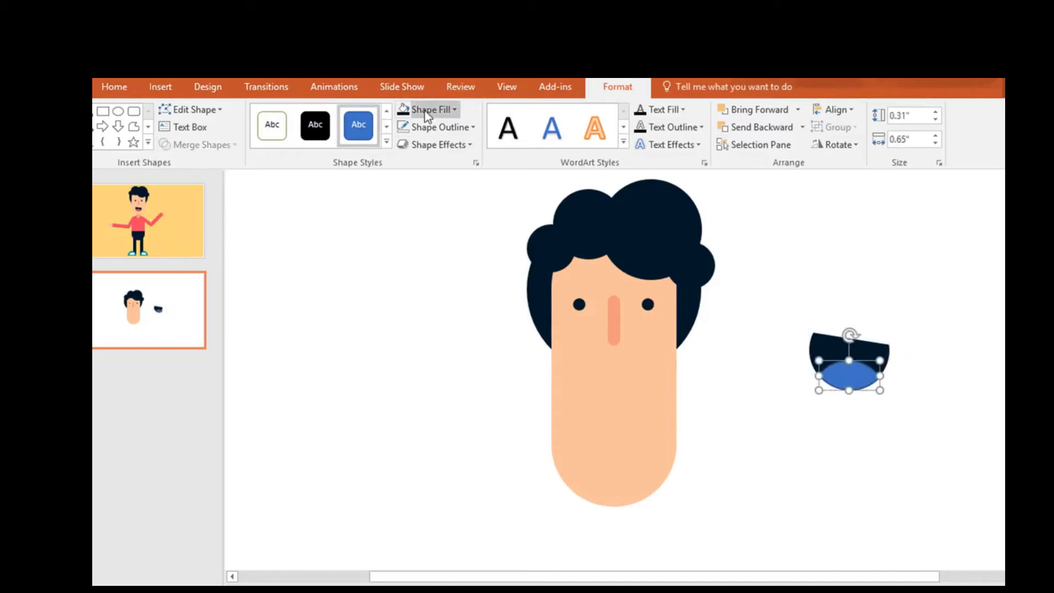
left_click(456, 110)
left_click(484, 256)
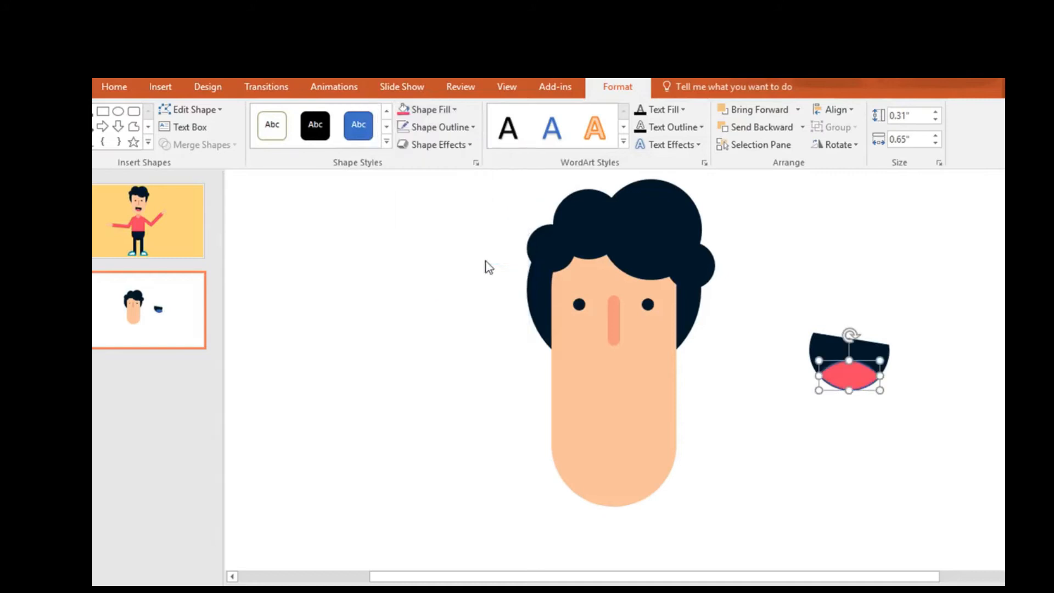
left_click(471, 127)
left_click(482, 292)
Rotate the tongue slightly counterclockwise and group it with the mouth.
scroll(775, 460, "up", 8)
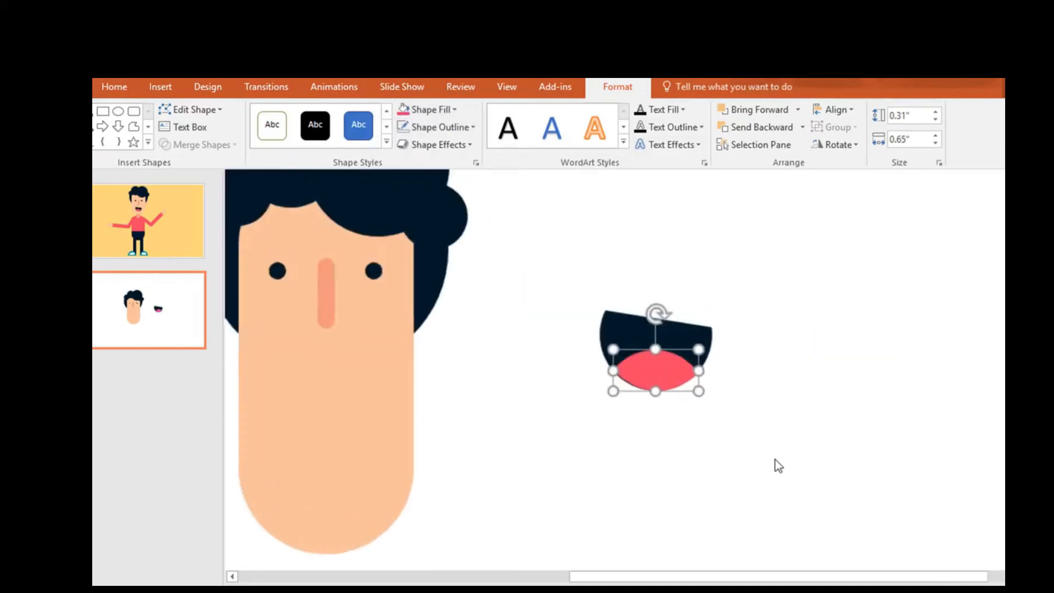
left_click_drag(656, 300, 650, 299)
left_click_drag(509, 216, 827, 492)
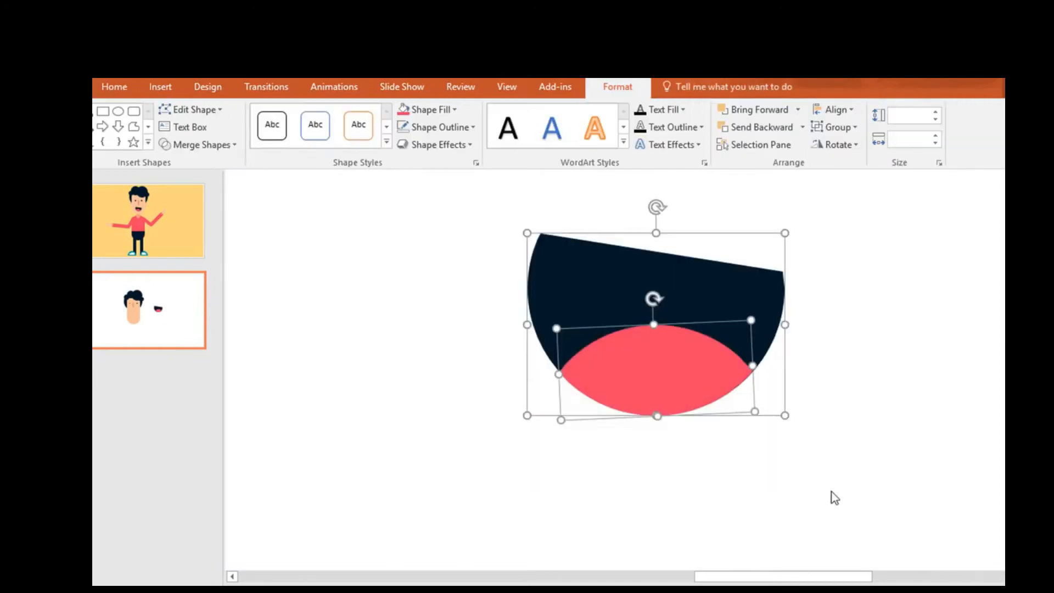
scroll(834, 481, "down", 3)
scroll(831, 475, "down", 2)
key("ctrl+g")
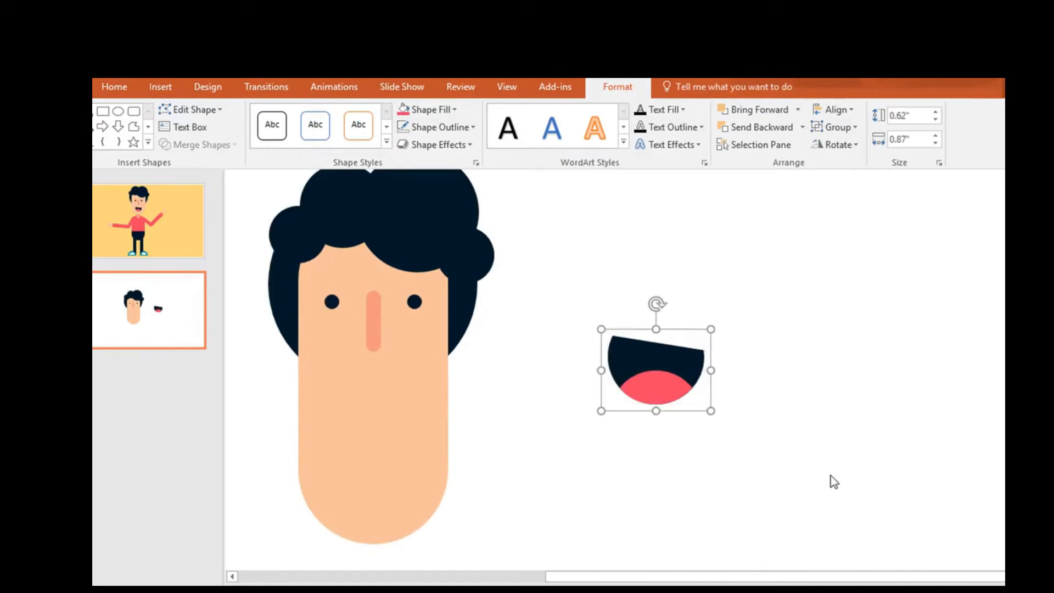
Place the mouth group on the face below the nose and scale it down to suit the face.
scroll(796, 459, "down", 2)
left_click_drag(732, 364, 555, 398)
scroll(645, 421, "up", 3)
scroll(799, 420, "down", 3)
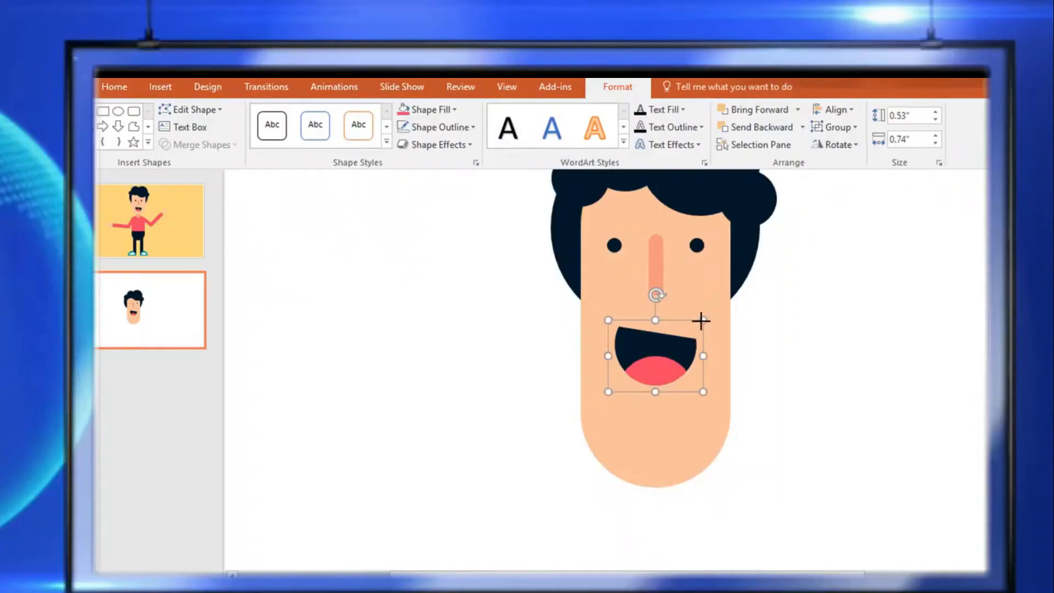
left_click_drag(698, 318, 684, 328)
Shorten the face shape from the chin and move the mouth slightly upward to fit.
left_click(706, 442)
left_click_drag(654, 487, 652, 437)
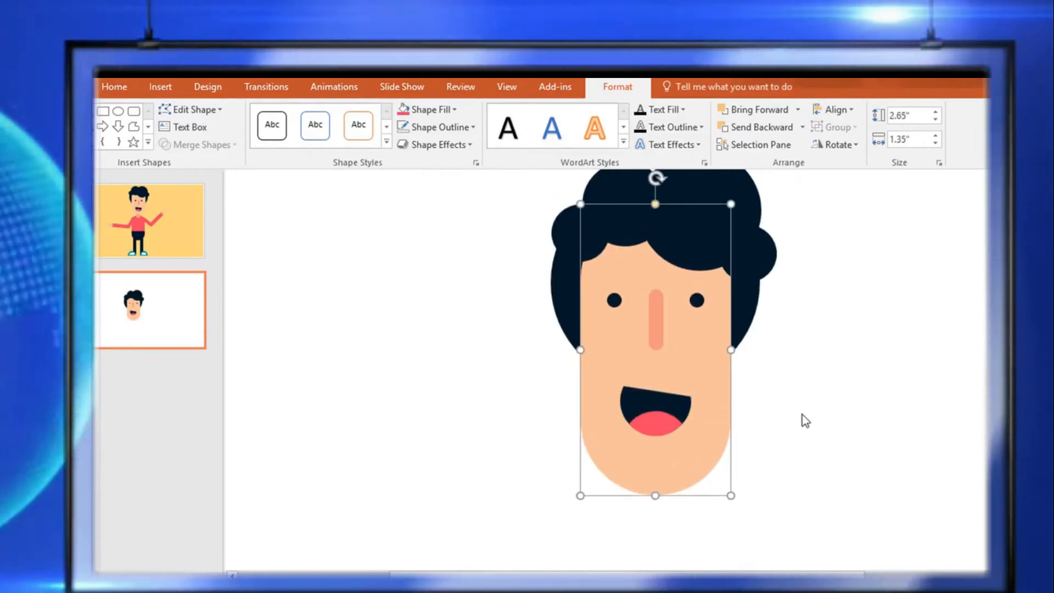
scroll(802, 414, "down", 2)
left_click_drag(655, 441, 654, 437)
left_click(654, 488)
left_click_drag(655, 511, 653, 488)
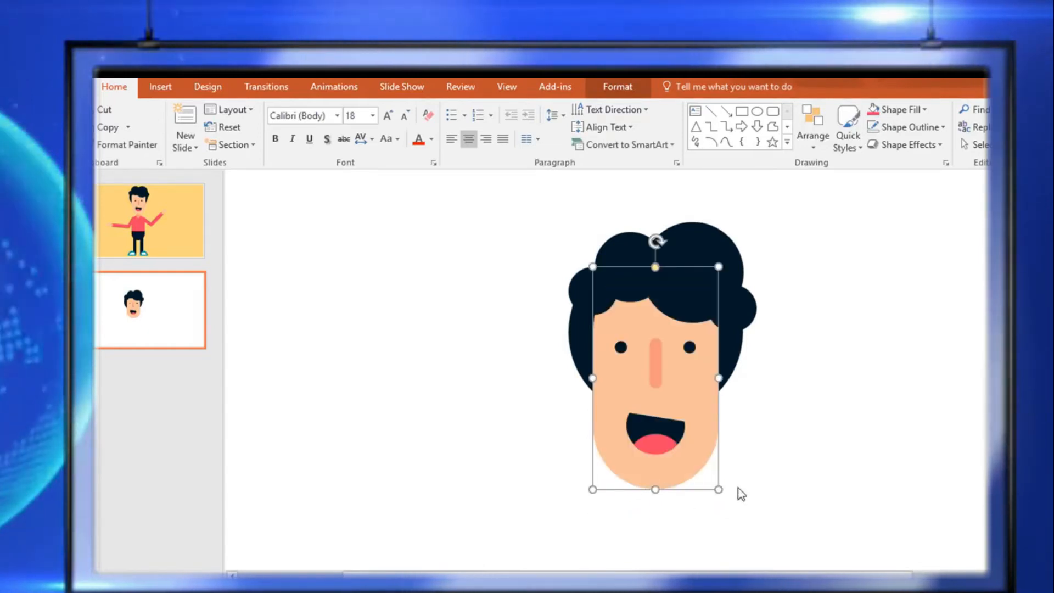
left_click(759, 454)
Draw a 0.4" circle beside the head for an ear, filled with the skin colour and without an outline.
scroll(721, 378, "up", 3)
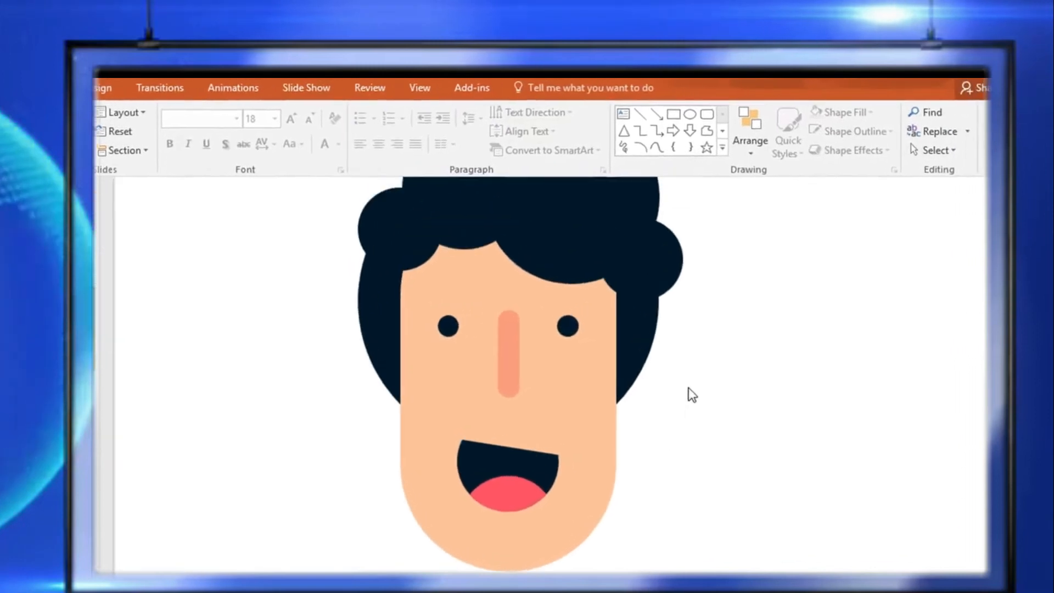
left_click(671, 117)
left_click_drag(701, 322, 765, 386)
left_click(330, 115)
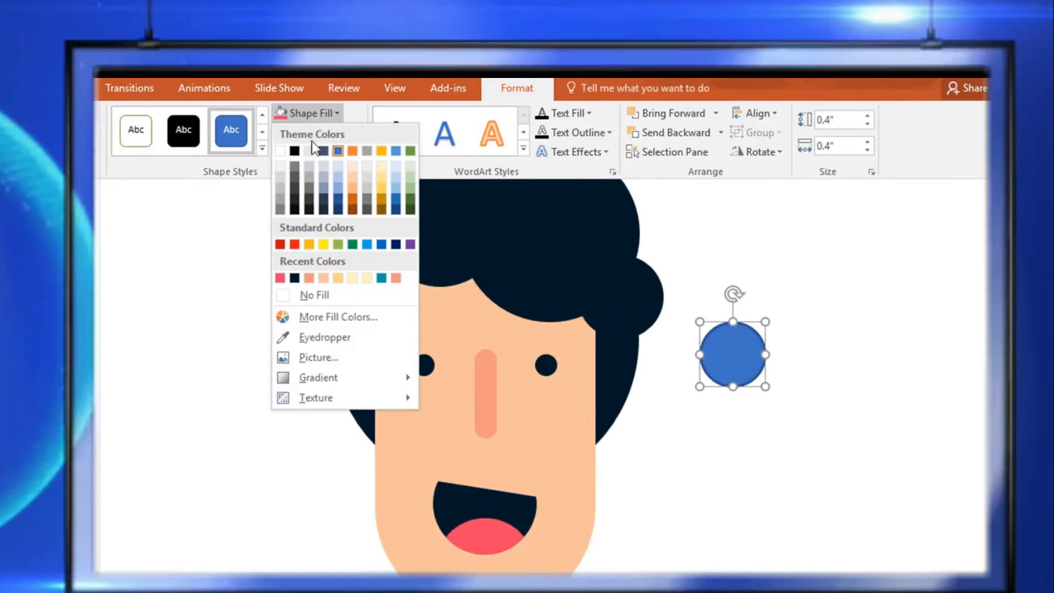
left_click(324, 278)
left_click(345, 132)
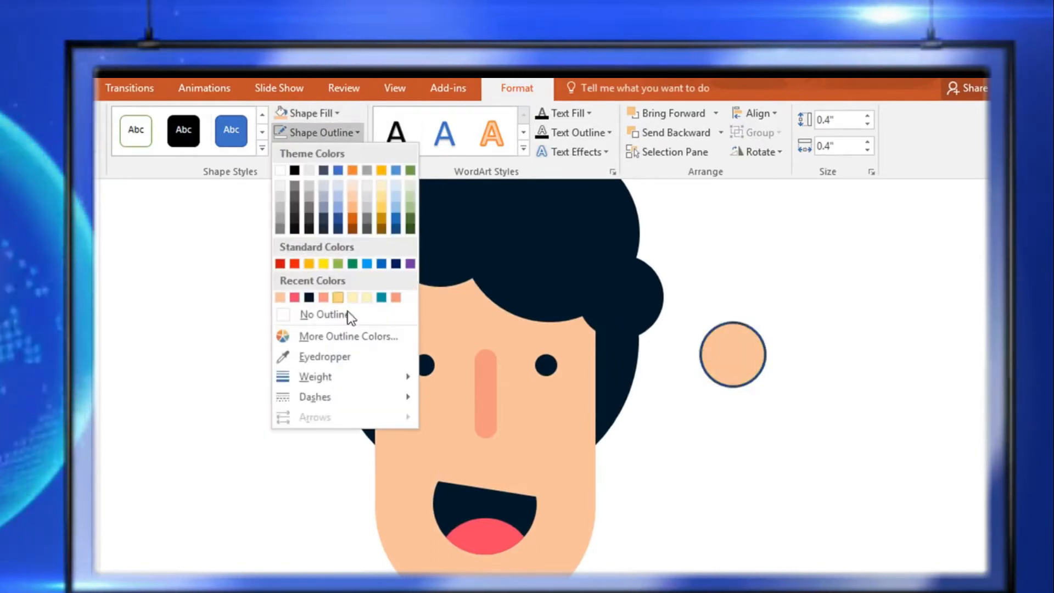
left_click(383, 319)
Duplicate the ear circle, fill the copy salmon, shrink it to 0.22" and centre it on the original.
key("ctrl+d")
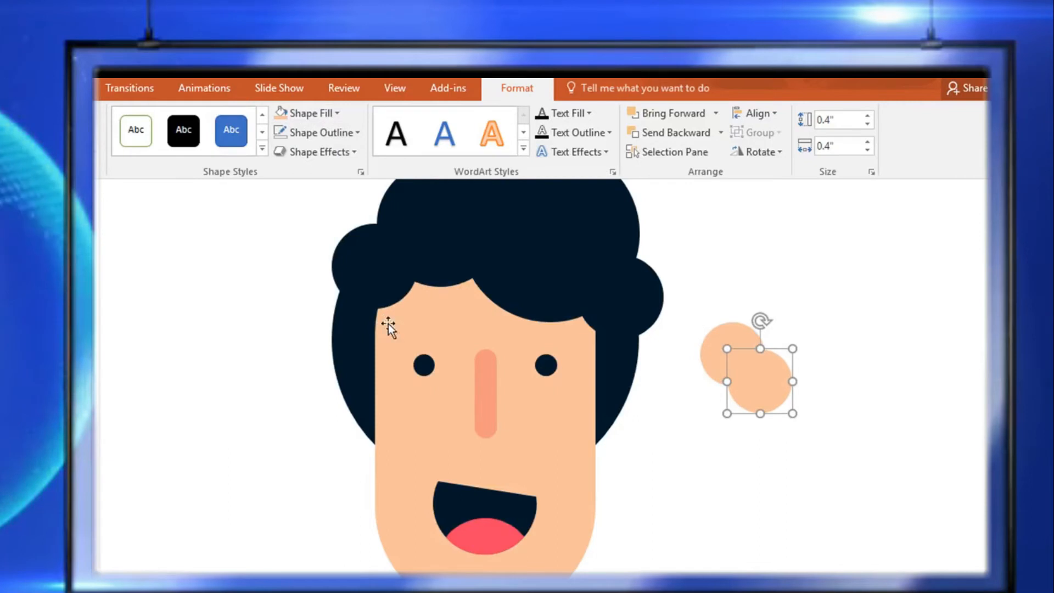
left_click_drag(762, 391, 814, 368)
left_click(337, 114)
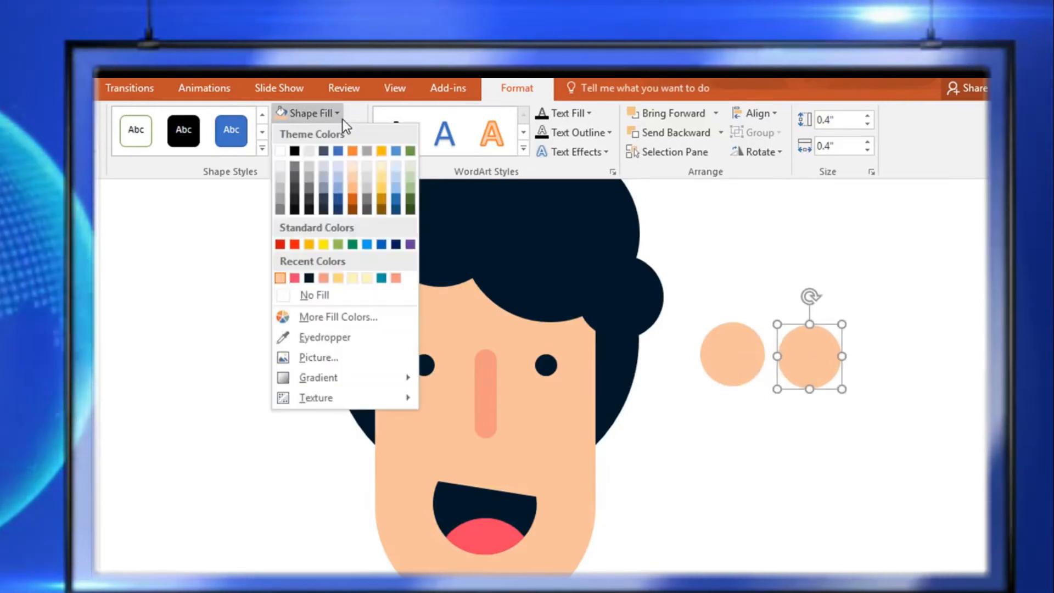
left_click(327, 282)
left_click_drag(835, 334, 726, 358)
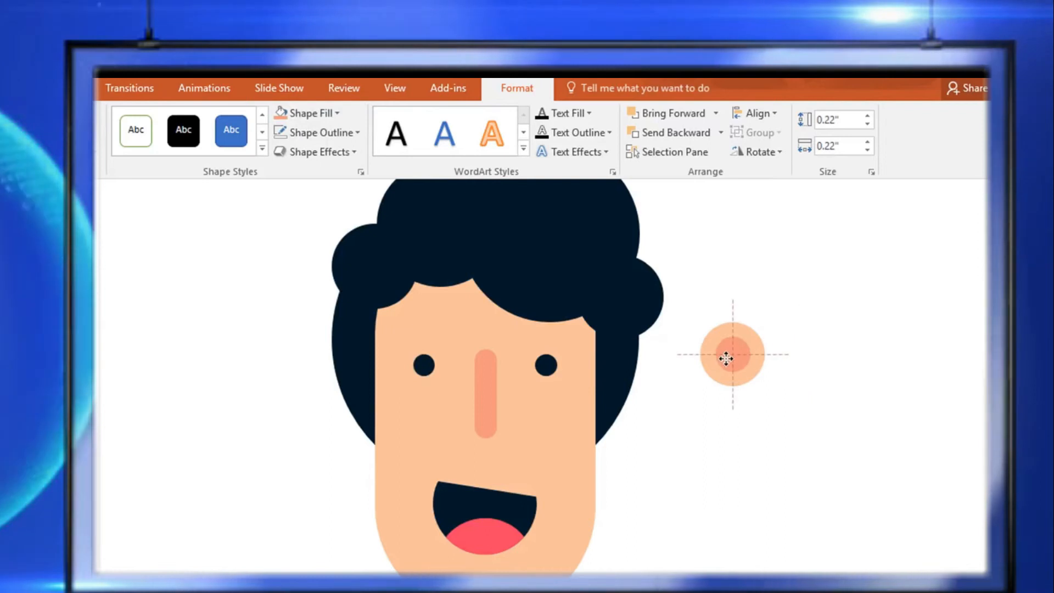
Enlarge the inner salmon circle slightly and group it with the outer ear circle.
scroll(807, 395, "up", 3, "ctrl")
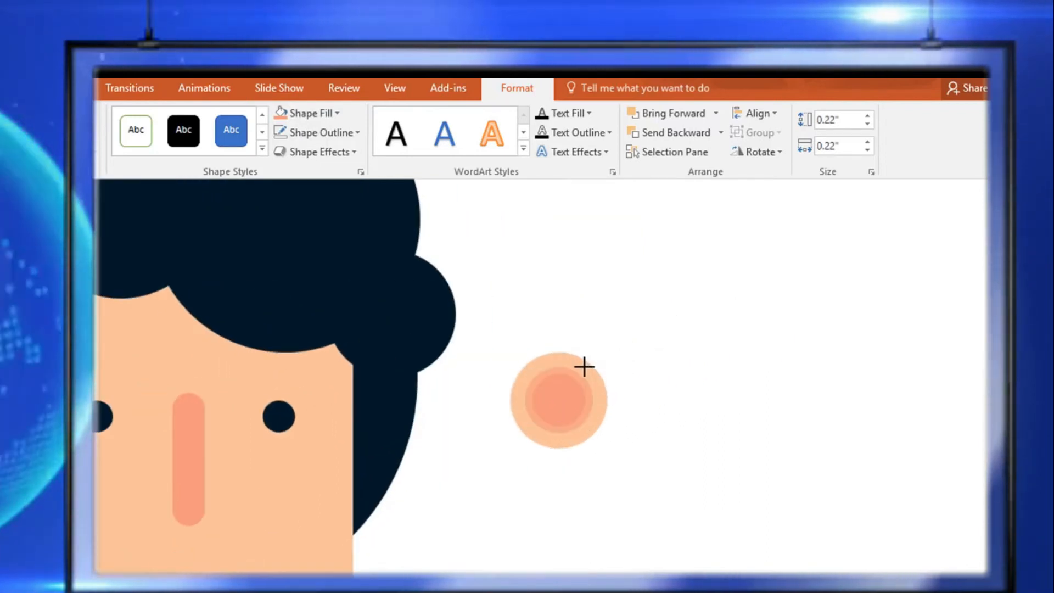
left_click(496, 327)
left_click_drag(495, 328, 646, 500)
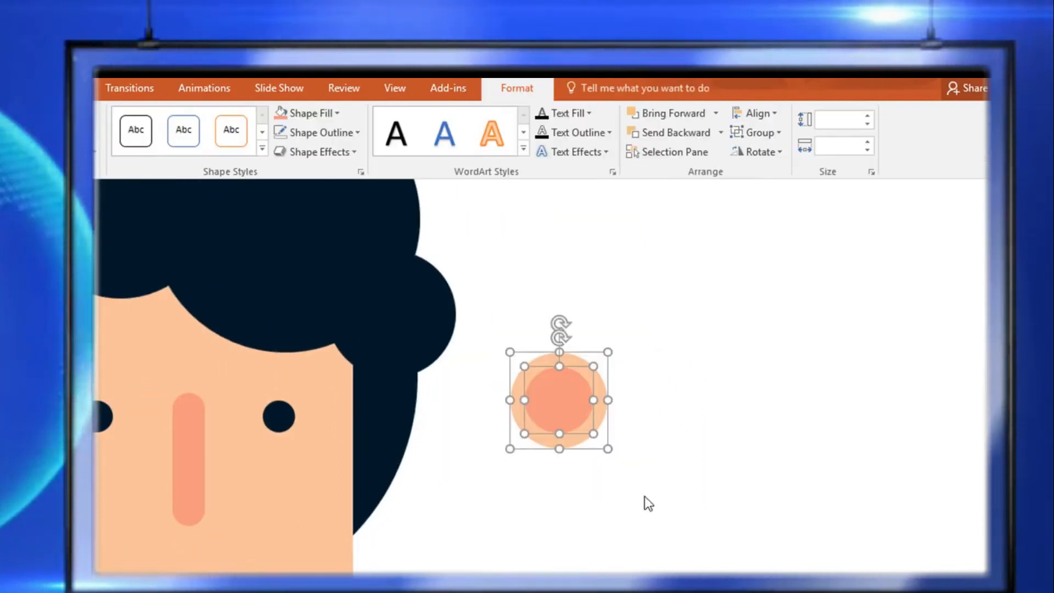
key("ctrl+g")
Place the ear group on the right edge of the face and send it to the back.
scroll(643, 495, "down", 3, "ctrl")
left_click_drag(563, 410, 465, 456)
right_click(466, 457)
mouse_move(576, 358)
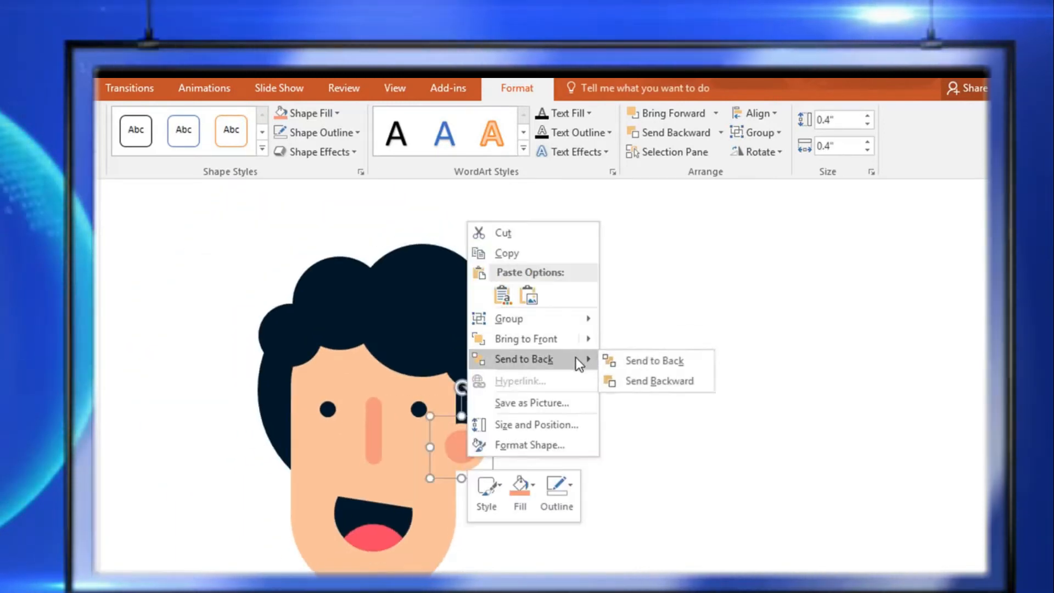
left_click(691, 360)
Duplicate the ear onto the left edge of the face at the same height and send it to the back.
left_click_drag(472, 451, 293, 450)
key("ctrl+d")
right_click(273, 451)
mouse_move(352, 354)
left_click(490, 374)
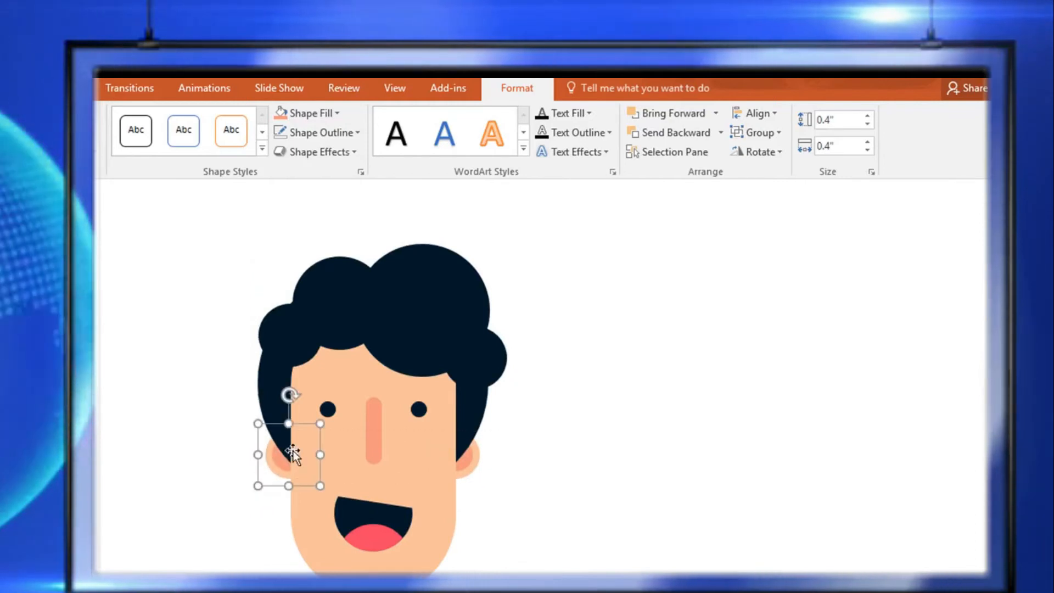
left_click(542, 465)
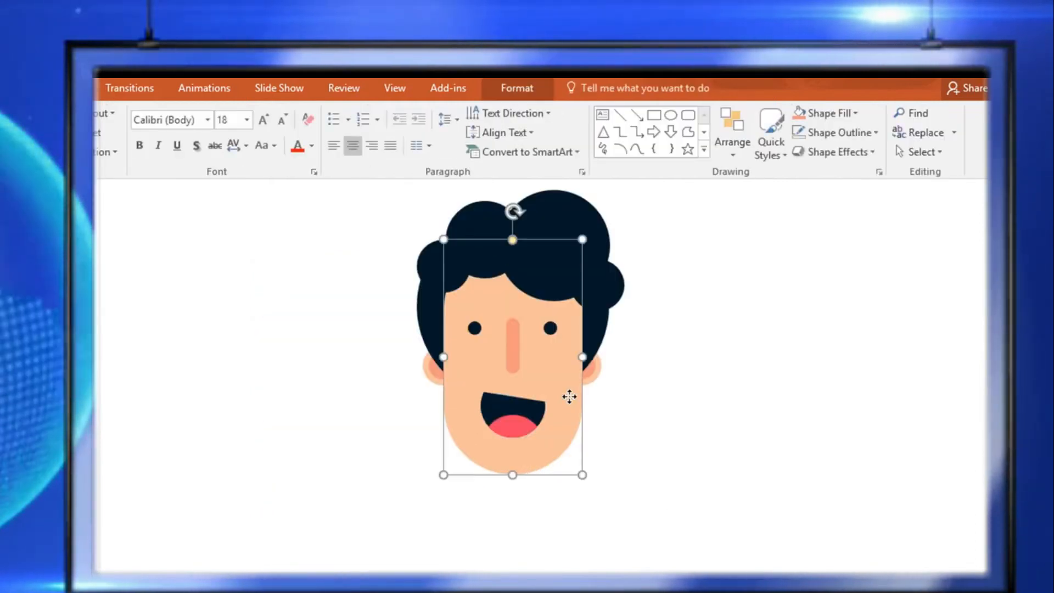
Duplicate the face shape beside the head, shrink the copy to 0.6" high by 0.39" wide and fill it salmon.
left_click_drag(568, 395, 745, 409, "ctrl")
left_click_drag(782, 506, 683, 335)
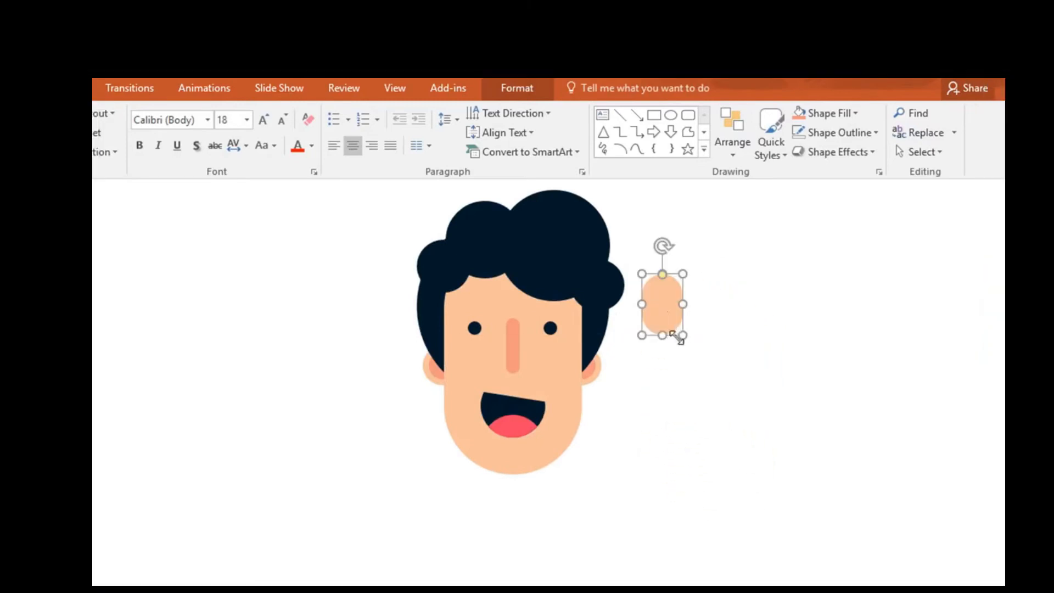
left_click(516, 88)
left_click(333, 116)
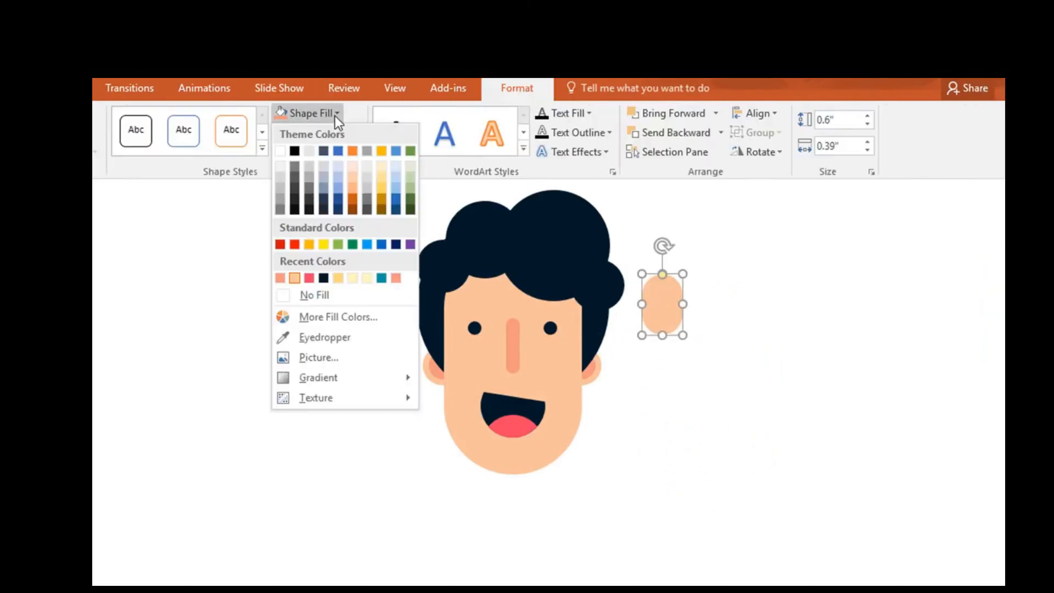
left_click(280, 278)
Place the small salmon shape under the chin as the neck and send it to the back.
left_click_drag(659, 307, 537, 454)
right_click(513, 493)
mouse_move(609, 354)
left_click(757, 362)
scroll(670, 500, "down", 2)
left_click(581, 440)
scroll(585, 421, "up", 2)
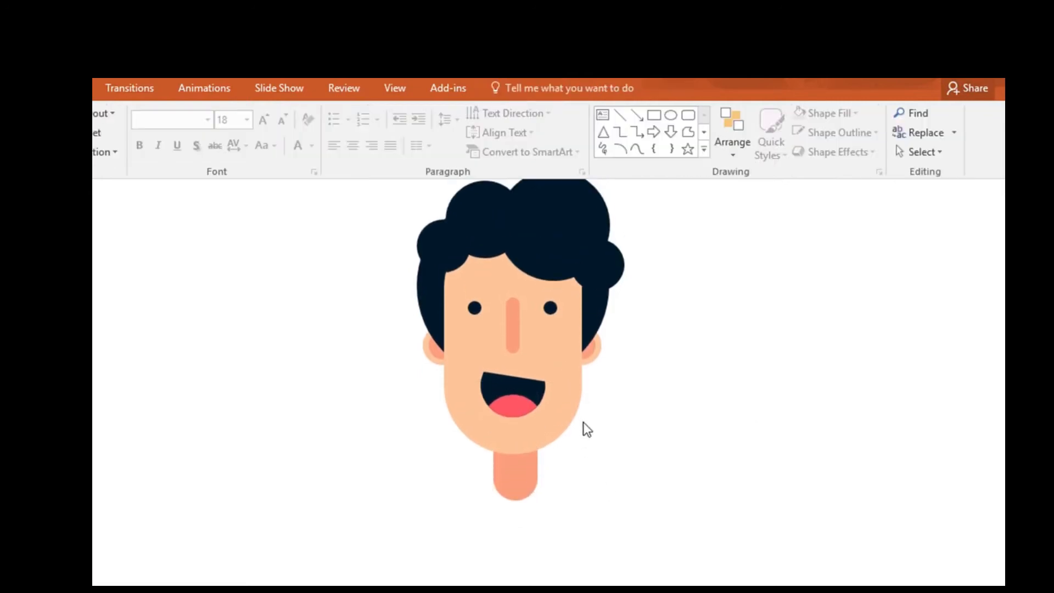
Duplicate the face shape below the neck as the torso, send it to the back and line it up under the head.
left_click(556, 427)
left_click_drag(514, 384, 537, 581)
scroll(650, 532, "down", 4)
left_click_drag(566, 477, 553, 482)
right_click(553, 481)
mouse_move(678, 350)
left_click(795, 355)
left_click_drag(545, 444, 541, 436)
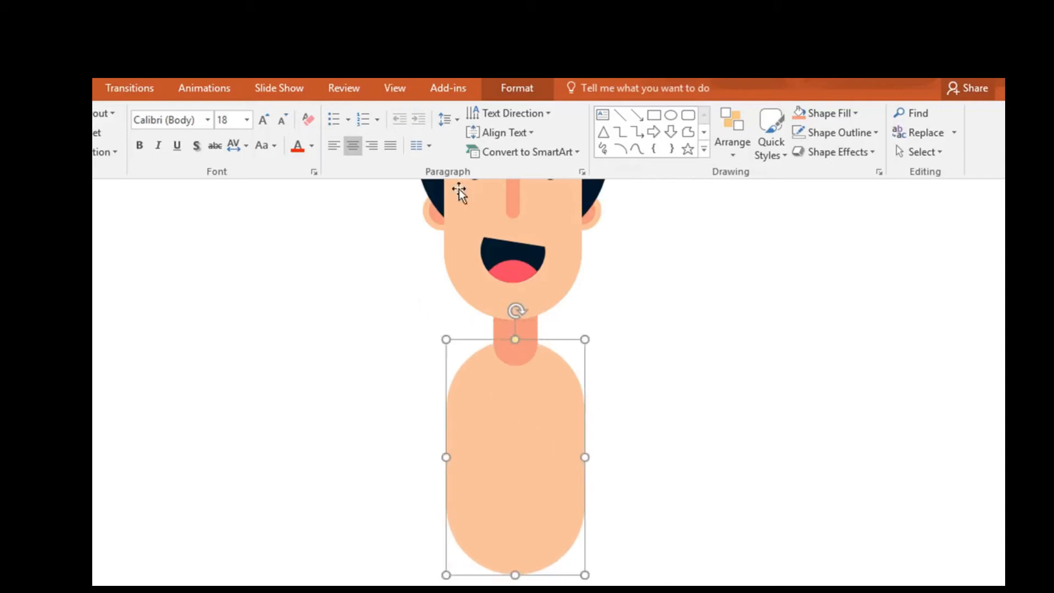
Fill the torso shape with the recently used coral red of the tongue.
left_click(539, 94)
left_click(337, 113)
left_click(309, 279)
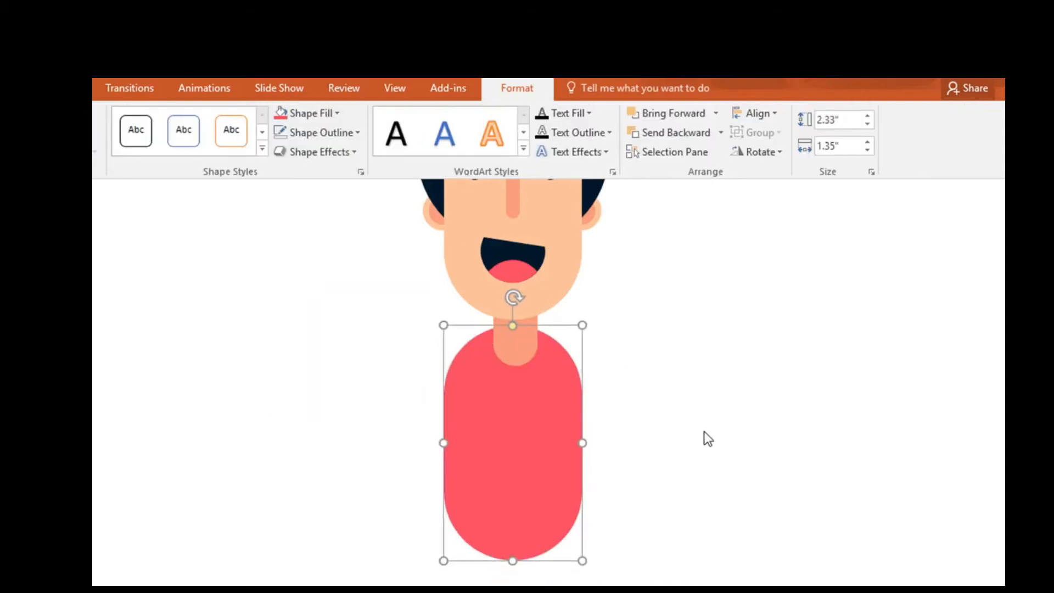
Select all of the character's shapes and move them up to the upper edge of the slide.
scroll(706, 433, "down", 4)
left_click_drag(414, 249, 680, 585)
left_click_drag(552, 544, 548, 443)
scroll(658, 503, "up", 1)
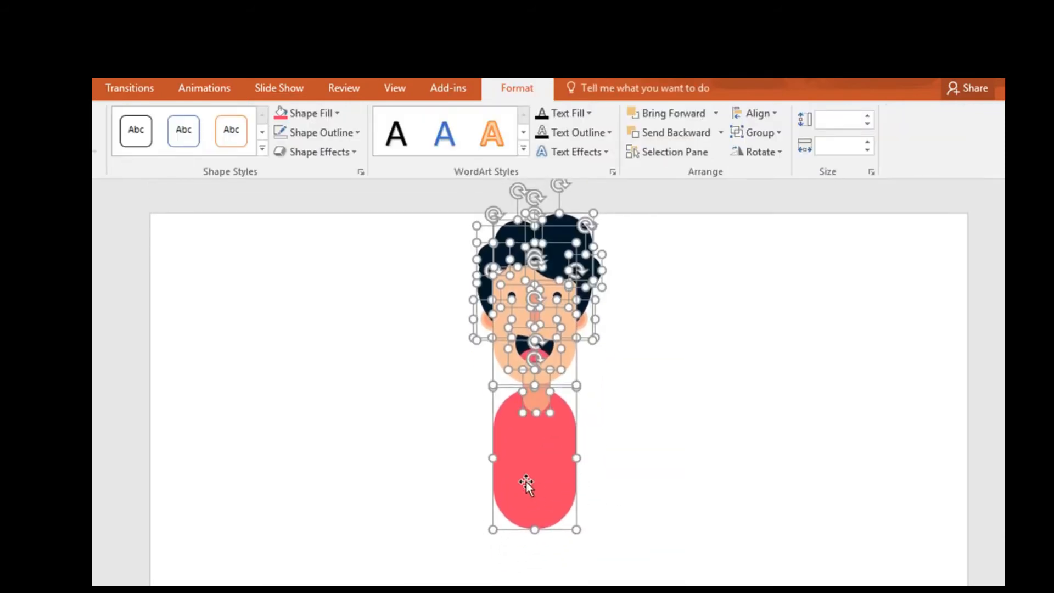
Duplicate the torso to the right of the character at the same height.
scroll(526, 482, "down", 1)
left_click(545, 479)
left_click_drag(545, 479, 704, 468)
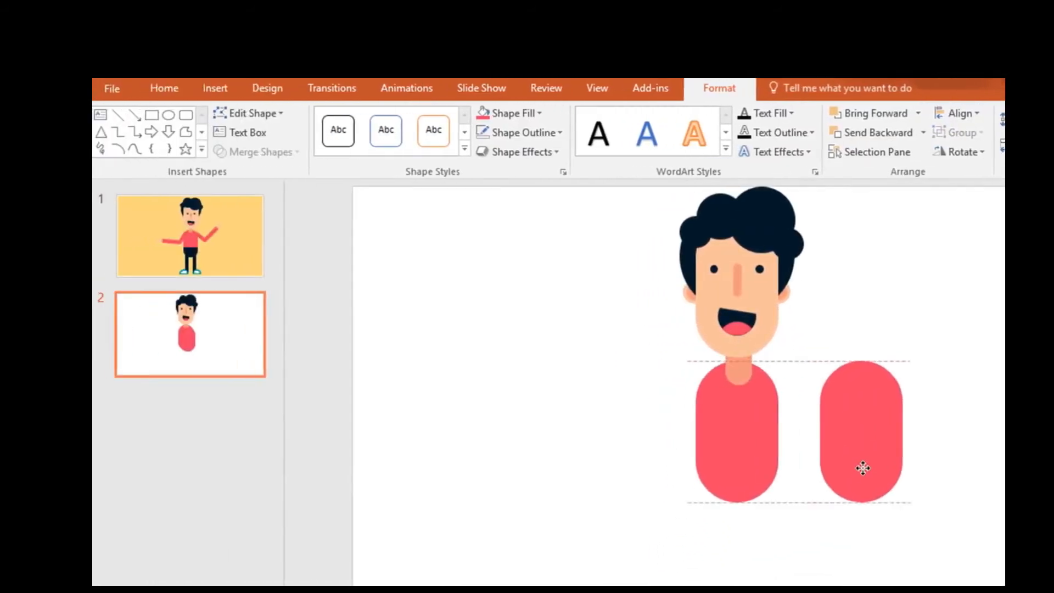
left_click_drag(912, 467, 911, 467)
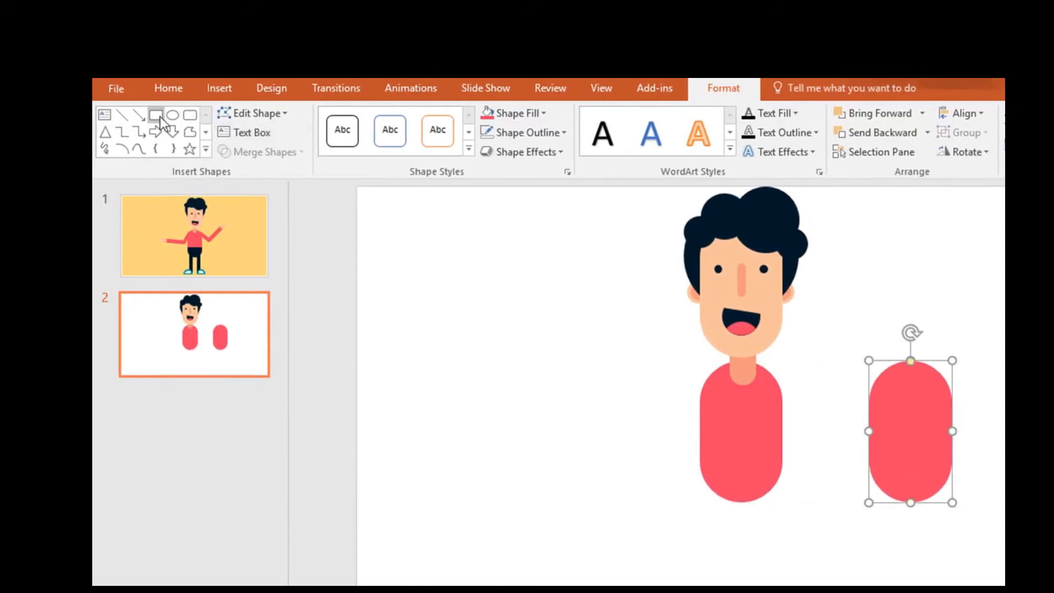
Draw a rectangle over the lower part of the torso copy and intersect the two shapes, keeping the rounded lower piece.
mouse_move(854, 448)
left_mouse_down()
mouse_move(950, 524)
mouse_move(1001, 538)
left_mouse_up()
left_click(910, 409)
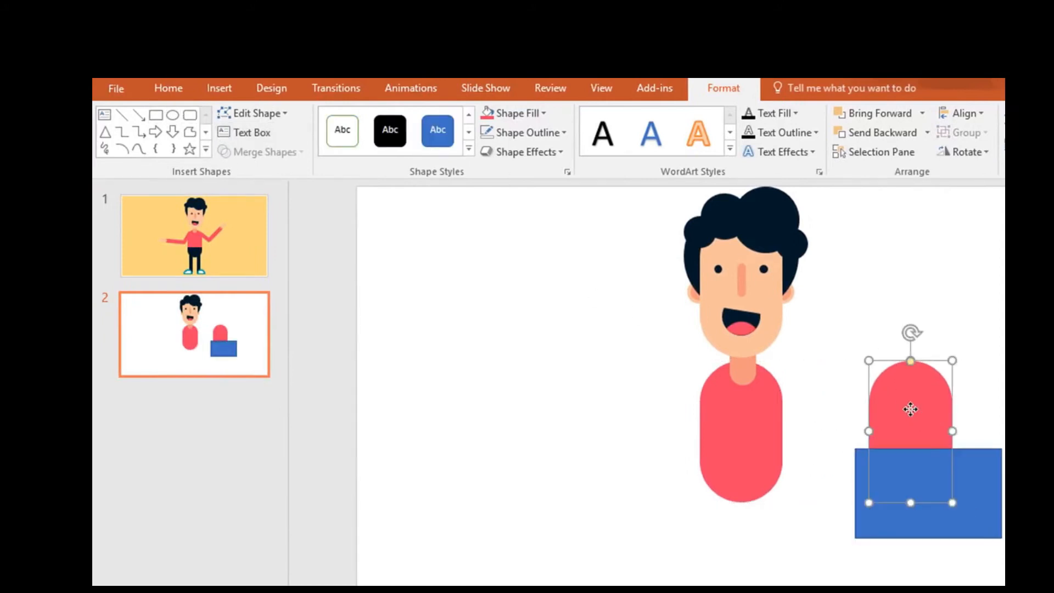
left_click(984, 491, "shift")
left_click(294, 153)
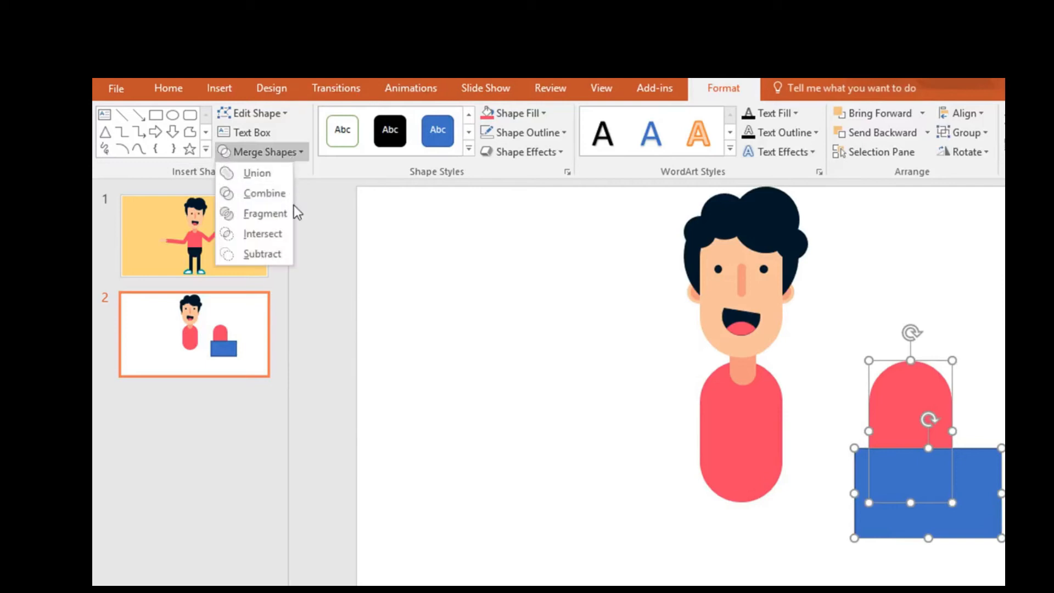
left_click(285, 237)
Fill the rounded piece dark navy and fit it over the lower end of the torso.
left_click(546, 113)
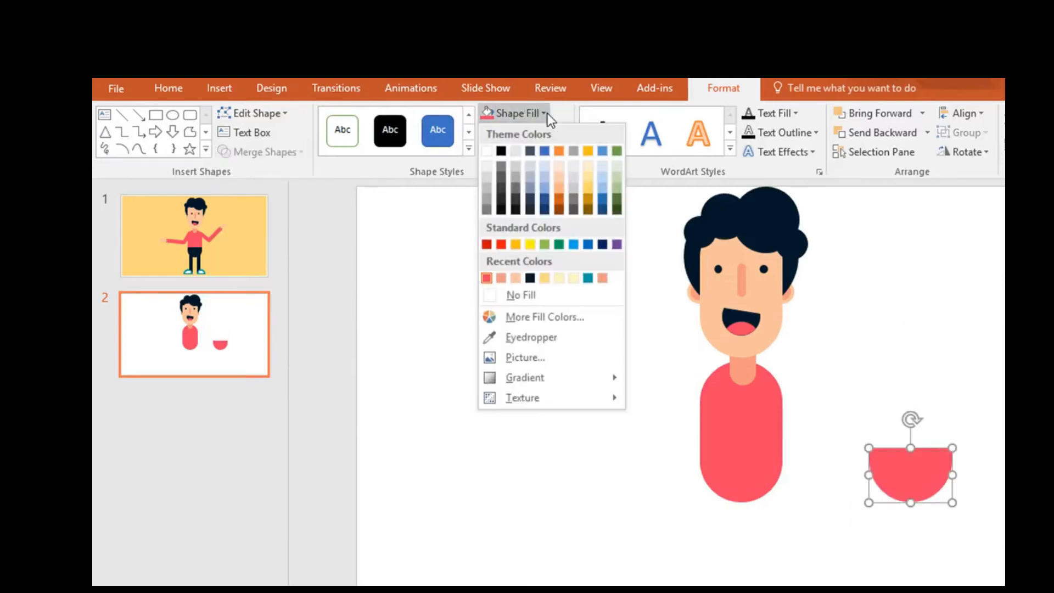
left_click(530, 278)
left_click_drag(929, 496, 760, 492)
left_click(834, 486)
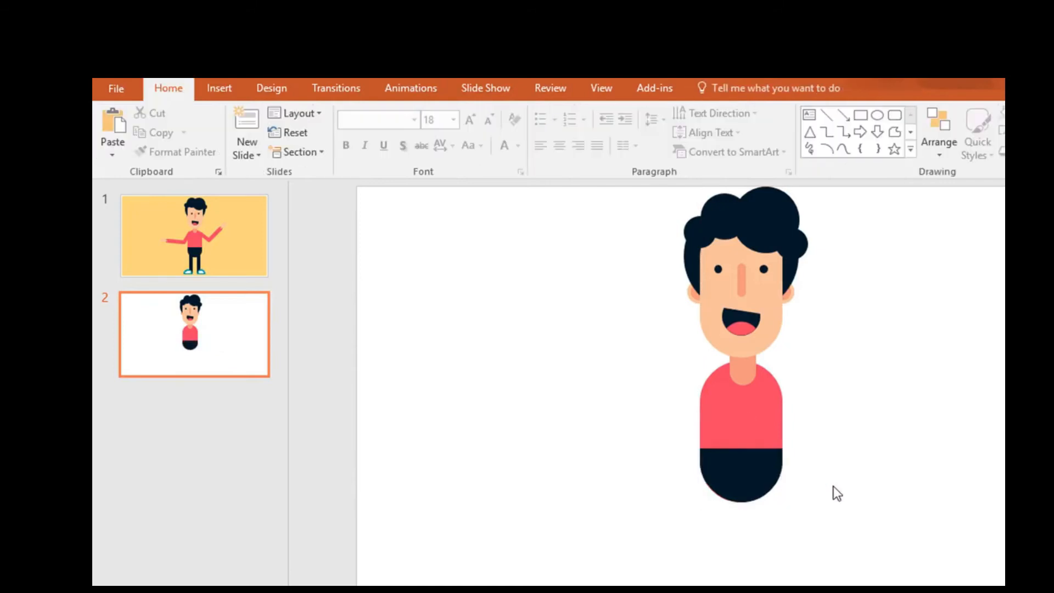
Select the whole character and move it horizontally into the left half of the slide.
left_click_drag(836, 184, 686, 518)
left_click_drag(734, 475, 568, 478)
left_click(762, 442)
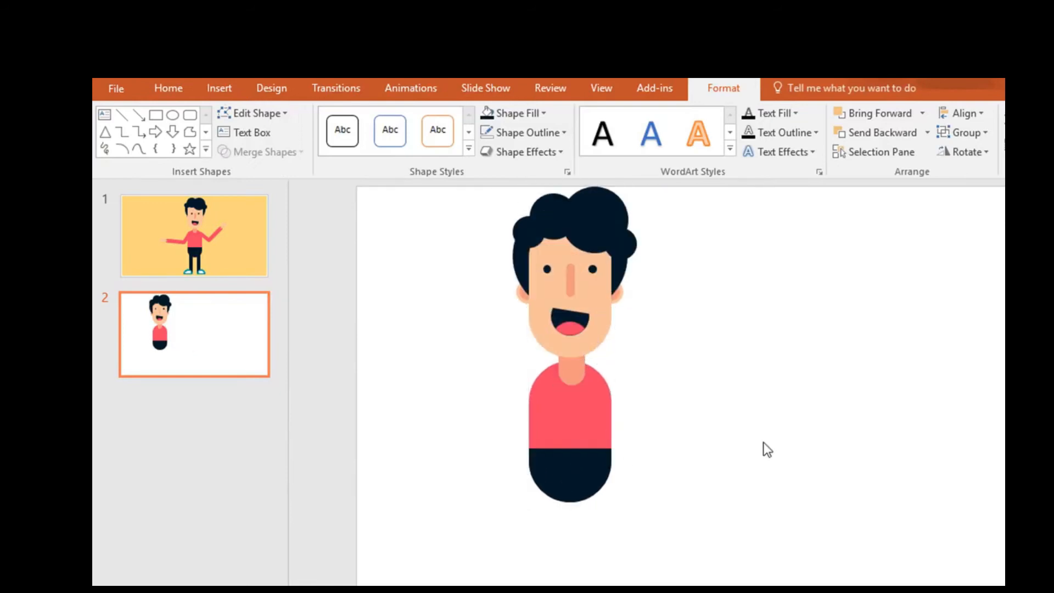
Draw a narrow upright rectangle beside the character for a leg, fill it dark navy and remove its outline.
scroll(761, 440, "up", 3)
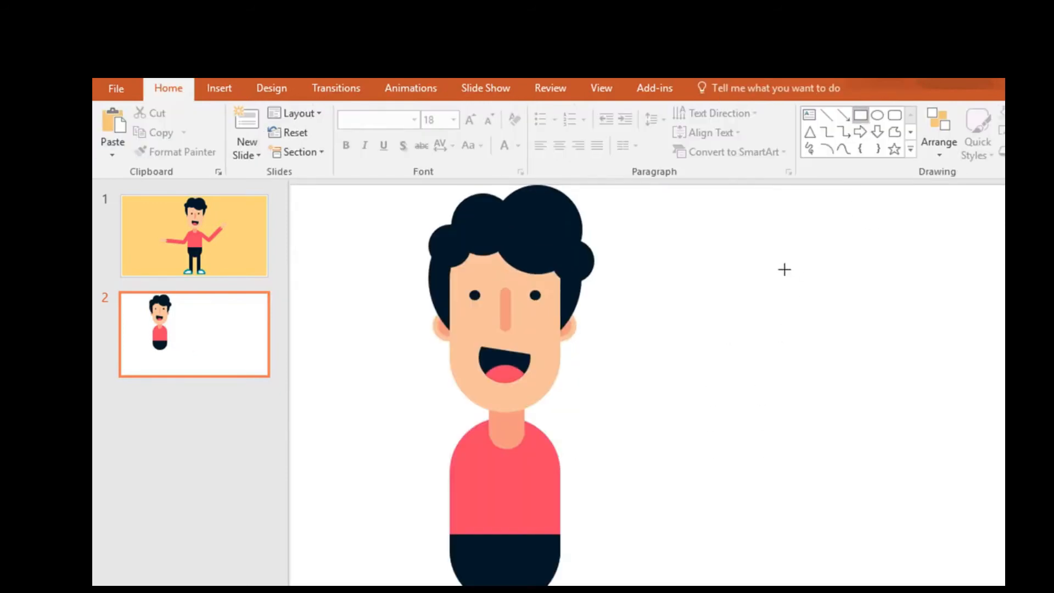
left_click_drag(795, 300, 807, 430)
left_click(723, 88)
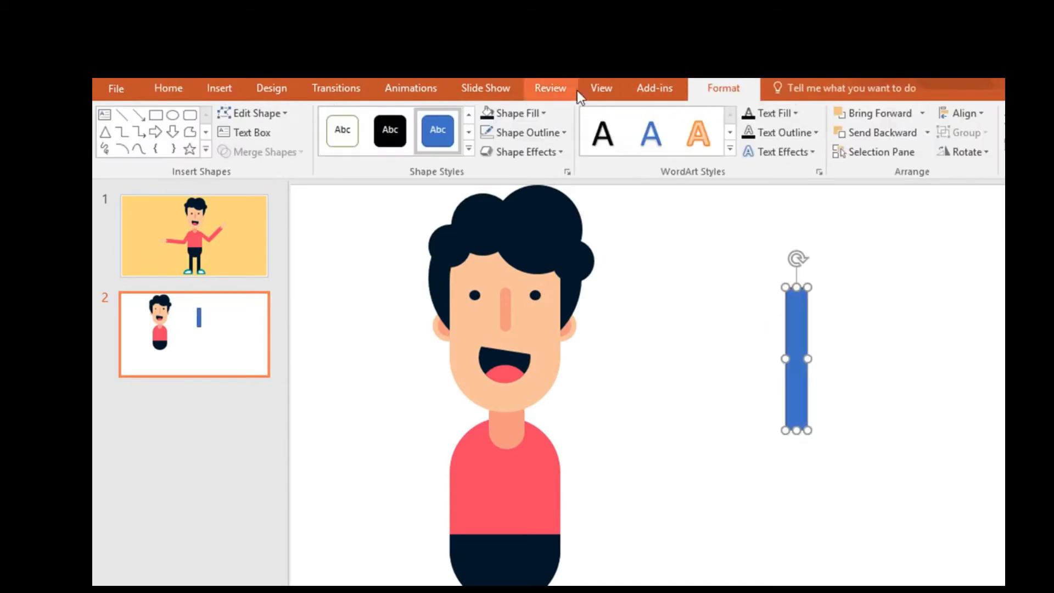
left_click(513, 113)
left_click(487, 279)
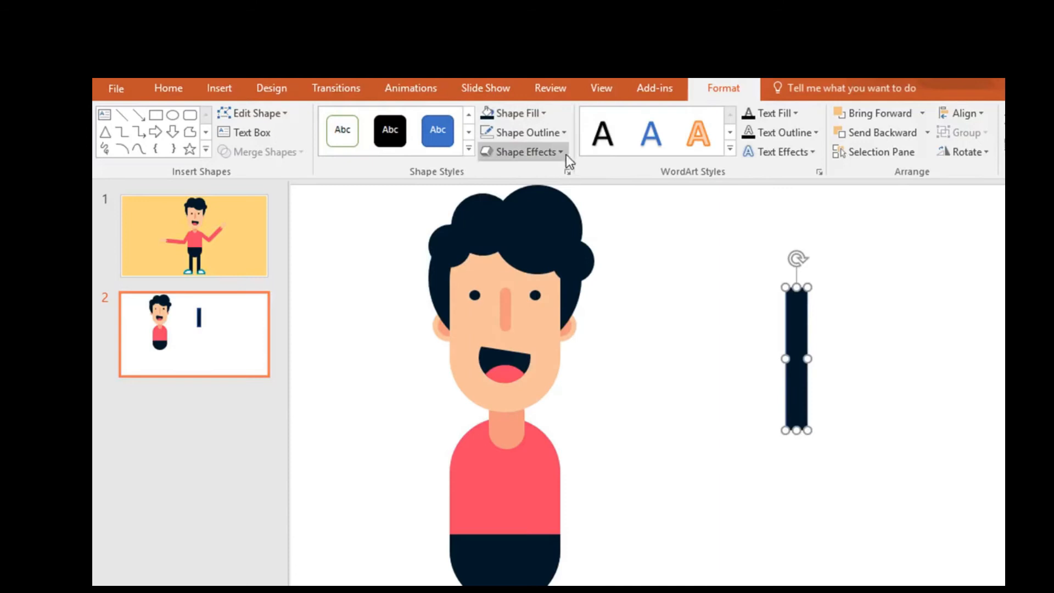
left_click(564, 133)
left_click(587, 316)
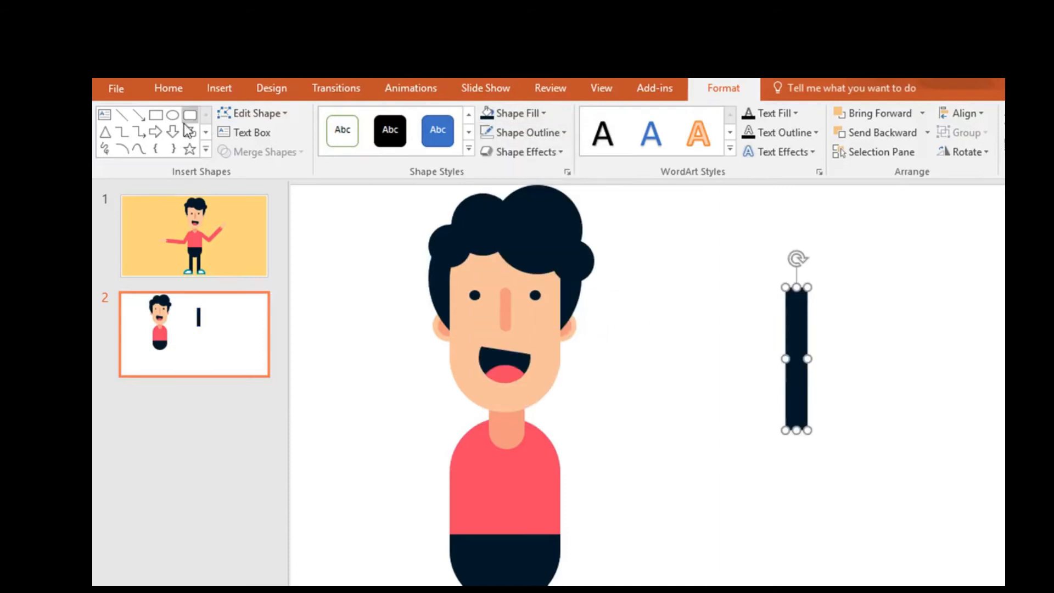
Draw a circle with a rectangle over its lower half and subtract the rectangle to leave a half-circle.
left_click_drag(933, 371, 944, 405)
left_click_drag(917, 352, 759, 479)
left_click_drag(718, 450, 716, 449)
left_click(699, 373)
left_click(717, 449, "shift")
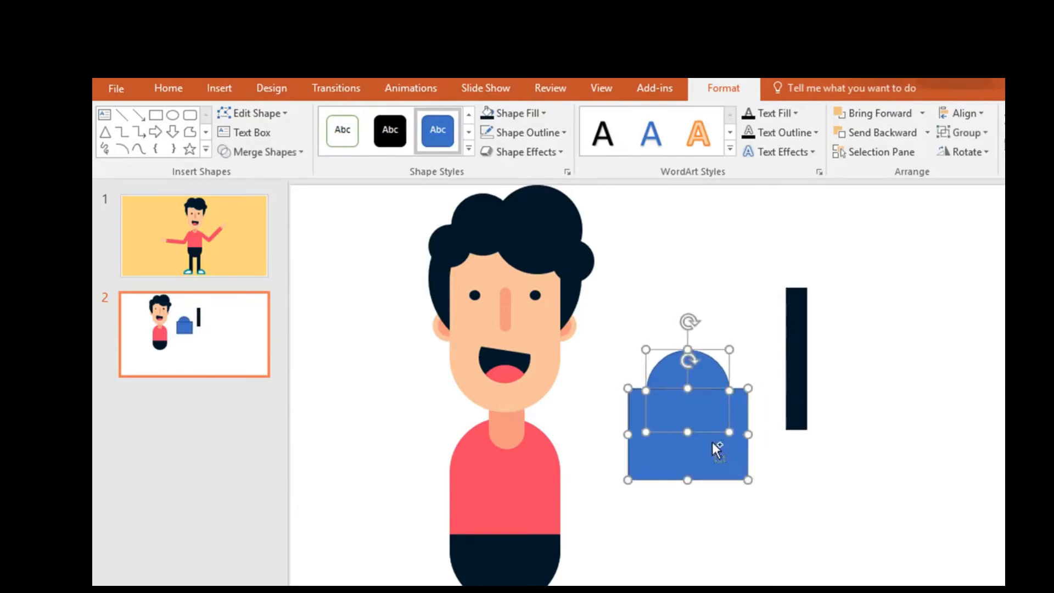
left_click(299, 155)
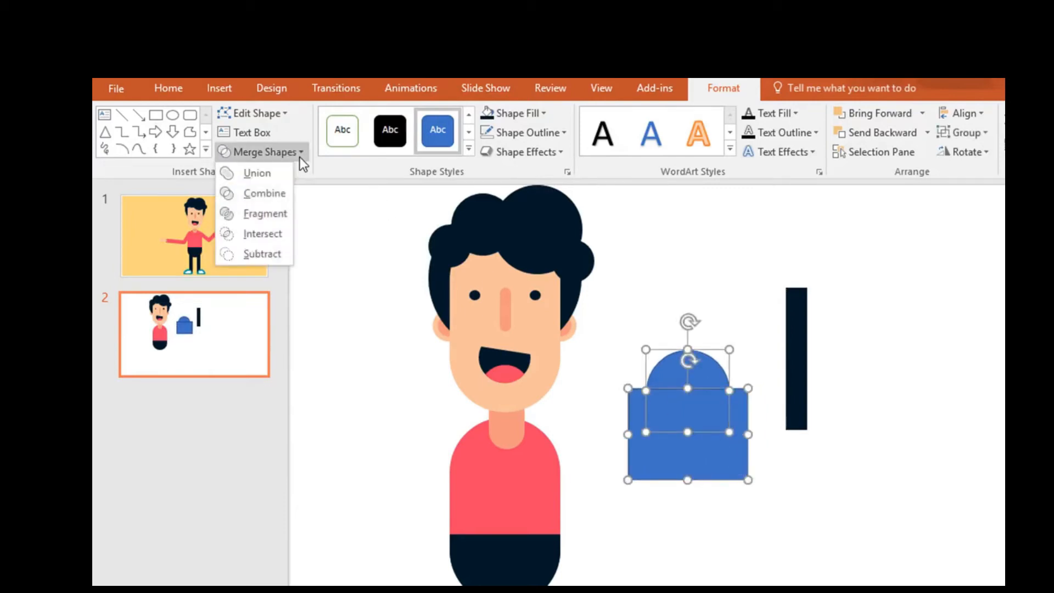
left_click(262, 254)
Fill the half-circle teal and remove its outline.
left_click(542, 113)
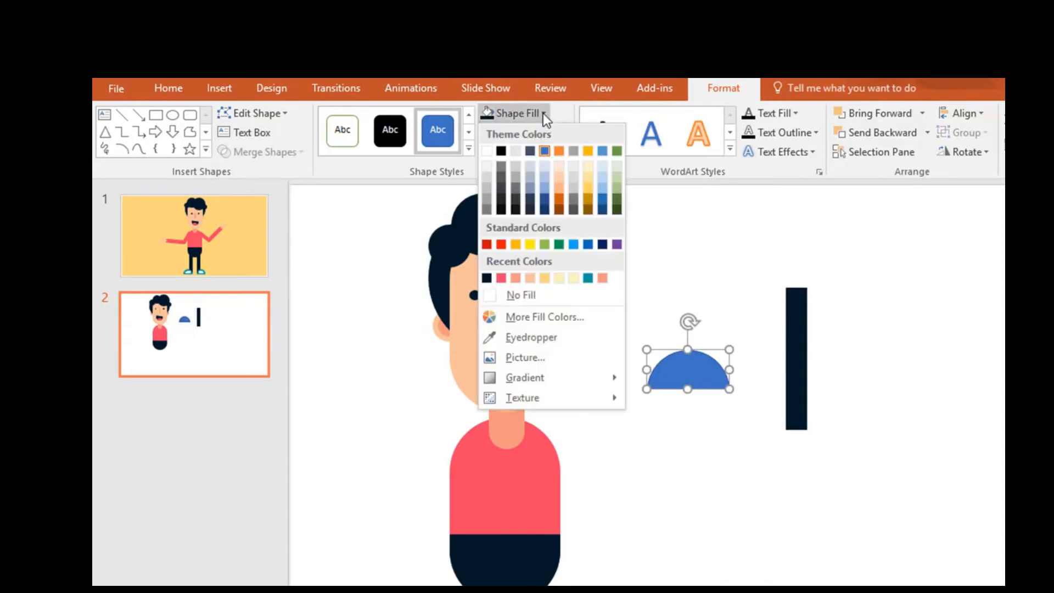
left_click(591, 279)
left_click(557, 137)
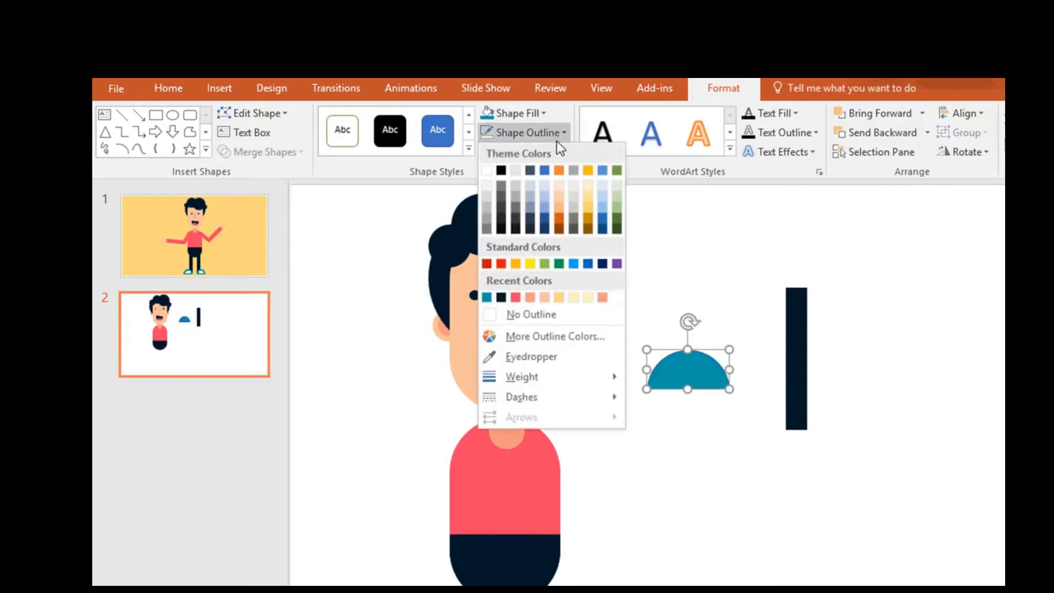
left_click(595, 315)
Draw a fully rounded stripe of about 0.1" by 0.4" on the teal half-circle, filled white without an outline.
scroll(940, 448, "up", 3)
scroll(976, 425, "up", 1)
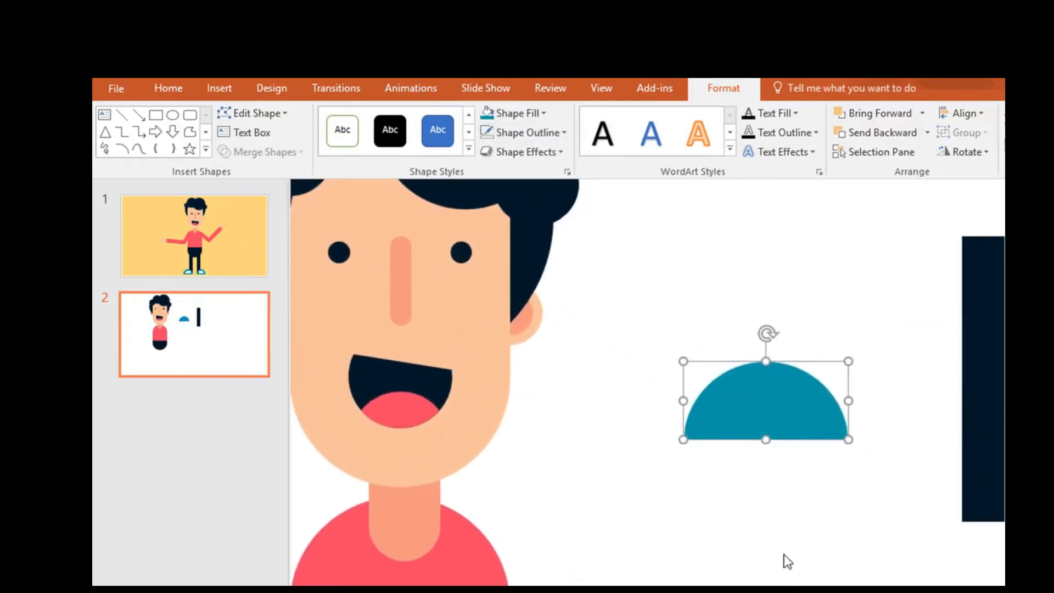
scroll(786, 557, "up", 2)
left_click(190, 116)
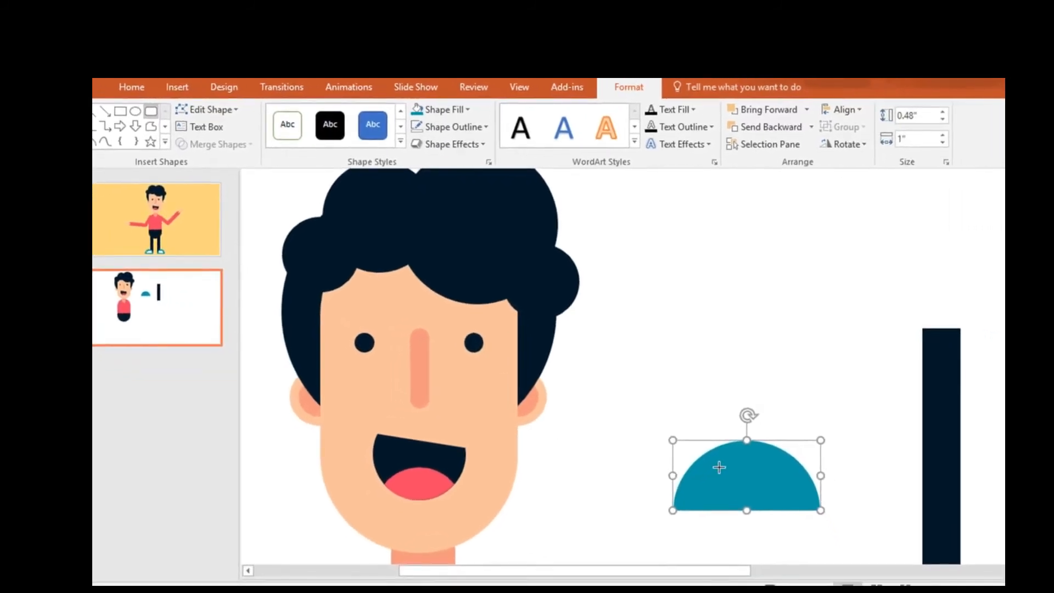
left_click_drag(780, 482, 771, 473)
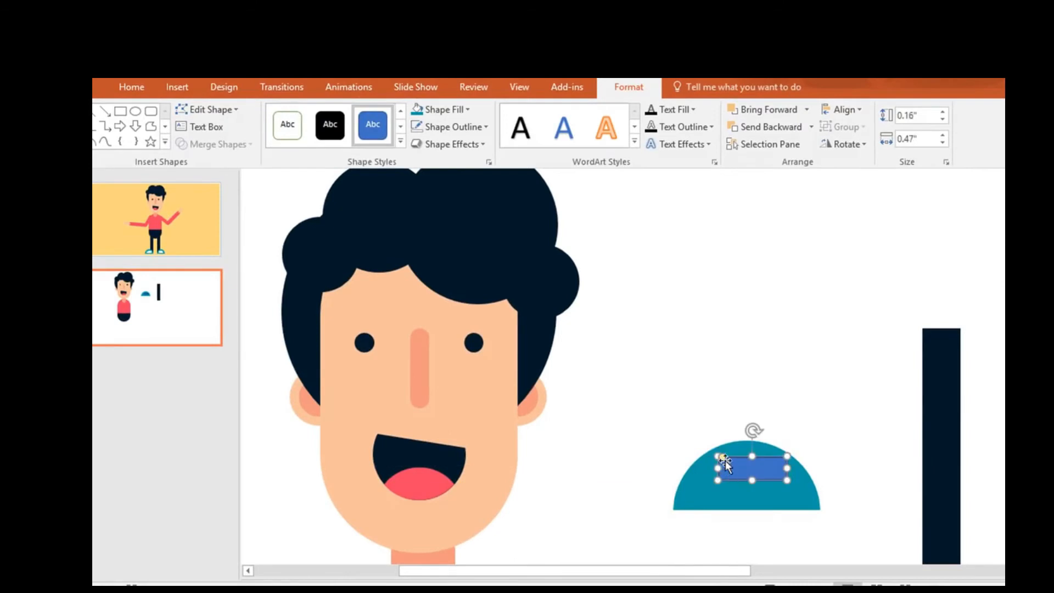
left_click_drag(720, 458, 728, 466)
left_click(442, 109)
left_click(417, 160)
left_click(486, 131)
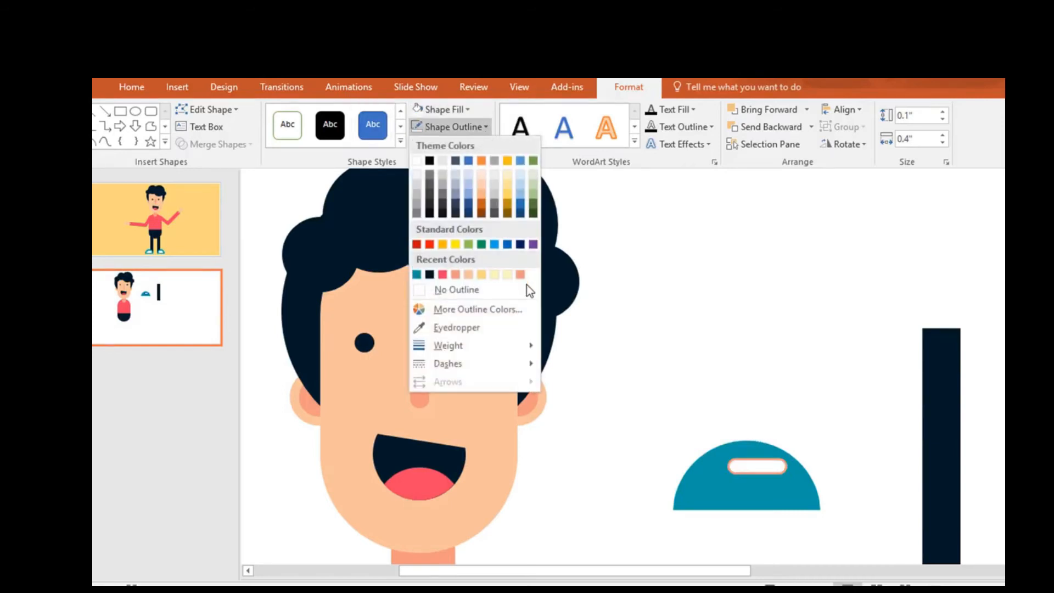
left_click(528, 289)
Duplicate the white stripe below the first, widen the copy to 0.56" and group both stripes with the half-circle as a shoe.
key("ctrl+d")
left_click_drag(798, 491, 733, 493)
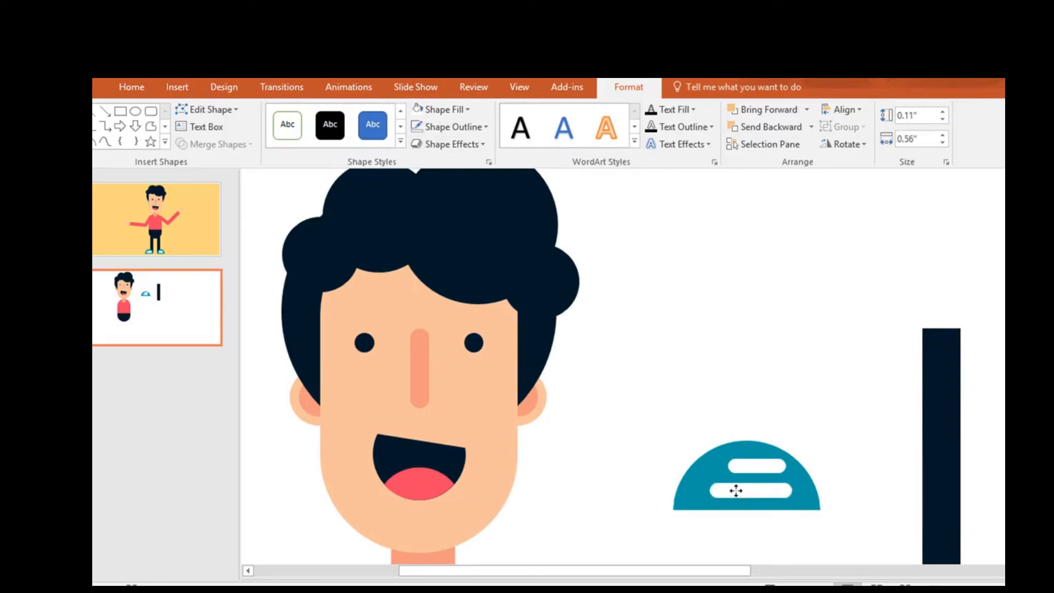
scroll(641, 402, "down", 3)
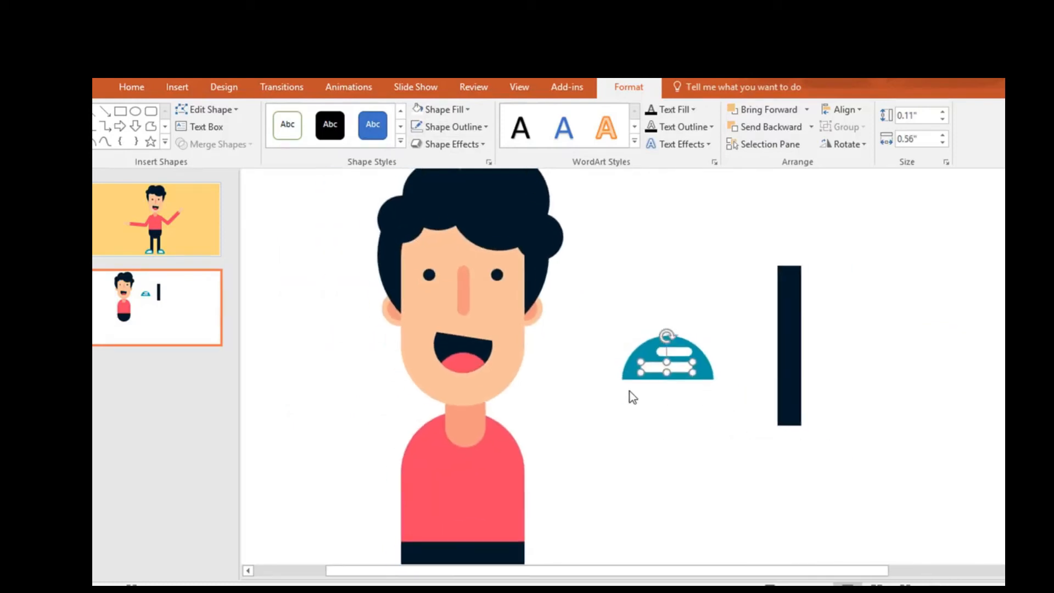
left_click_drag(588, 321, 727, 454)
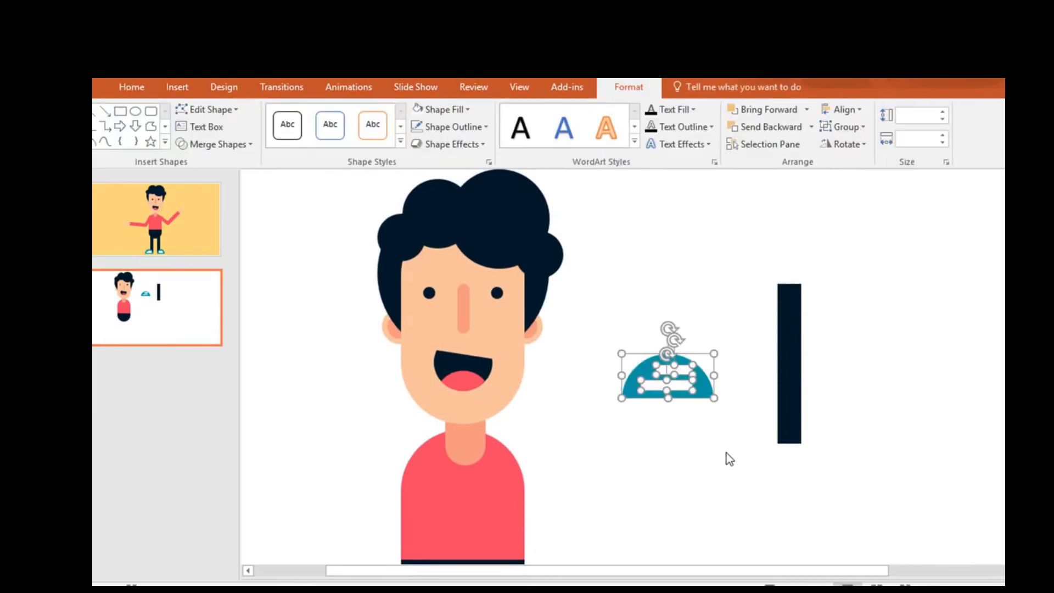
key("ctrl+g")
Place the shoe at the lower end of the leg, shrink it in proportion and group it with the leg.
left_click_drag(675, 378, 763, 428)
scroll(875, 407, "down", 1)
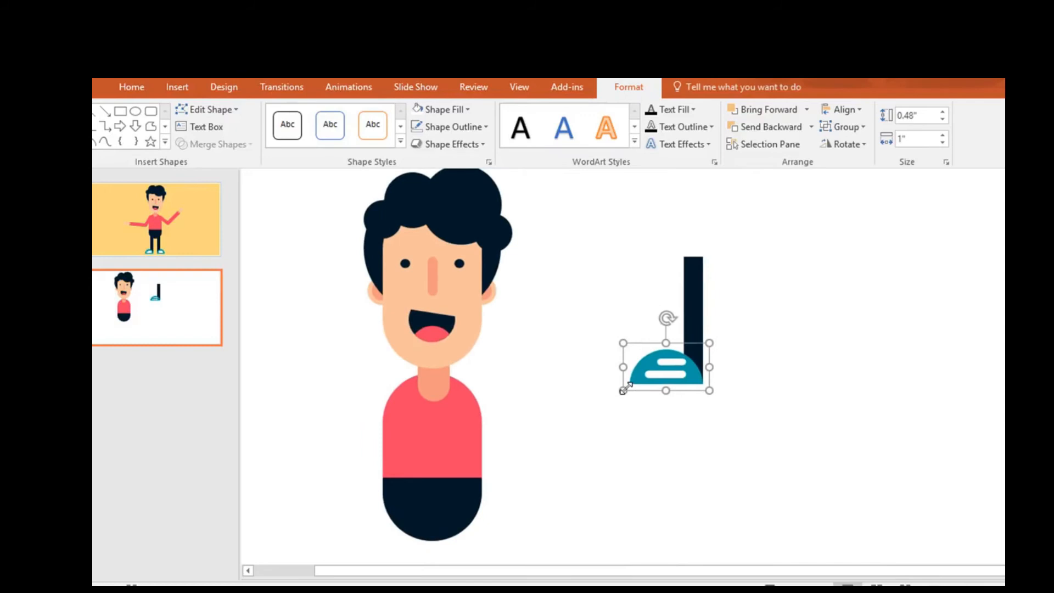
left_click_drag(622, 389, 660, 372)
left_click_drag(621, 232, 761, 424)
key("ctrl+g")
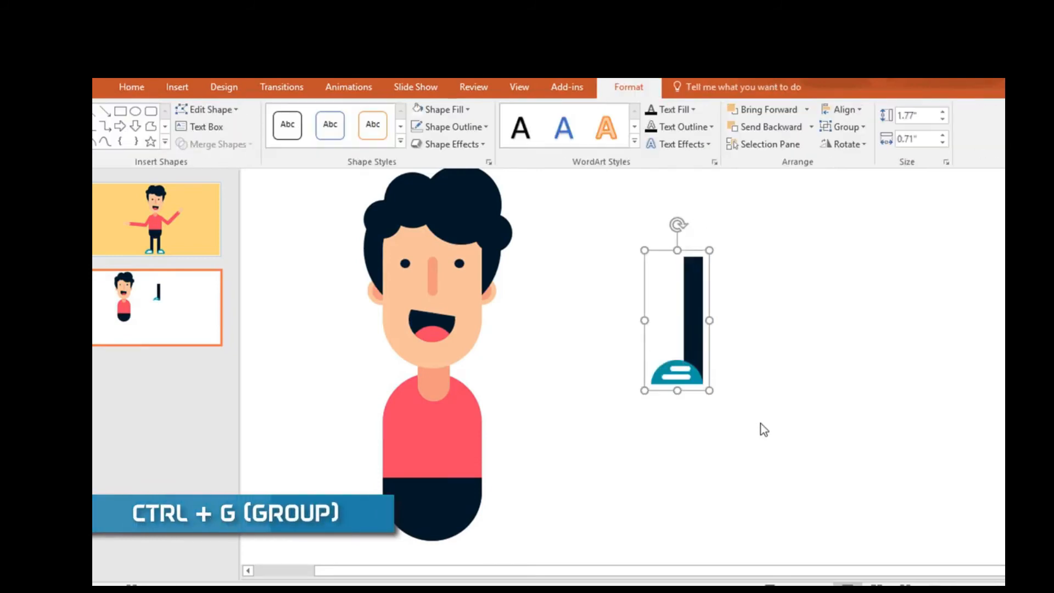
Place the leg group under the torso's left side, add a copy on the right and flip the copy horizontally.
scroll(732, 382, "down", 2)
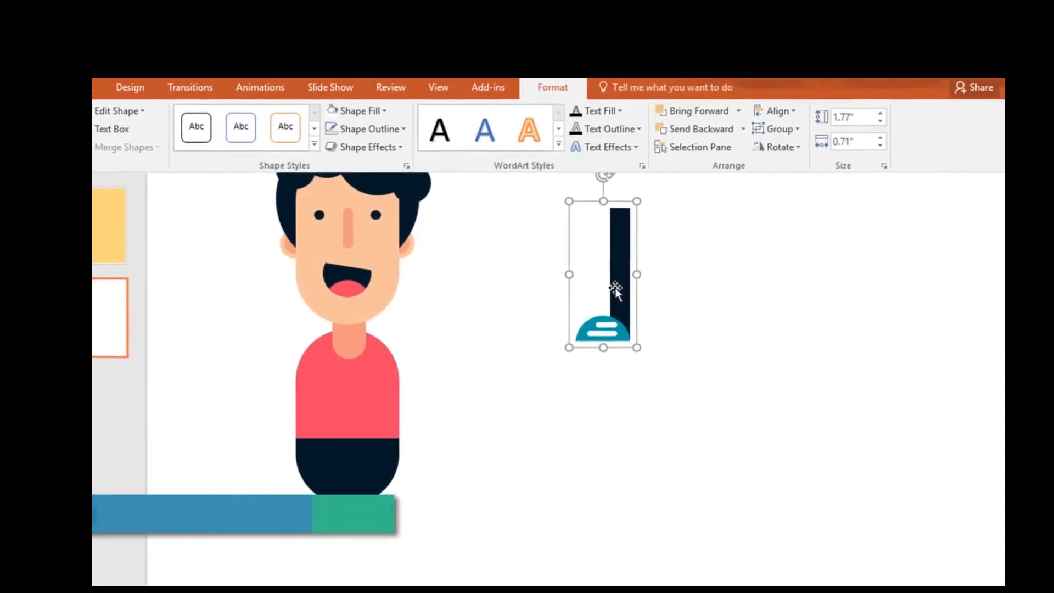
scroll(594, 429, "down", 2)
left_click_drag(553, 313, 401, 501)
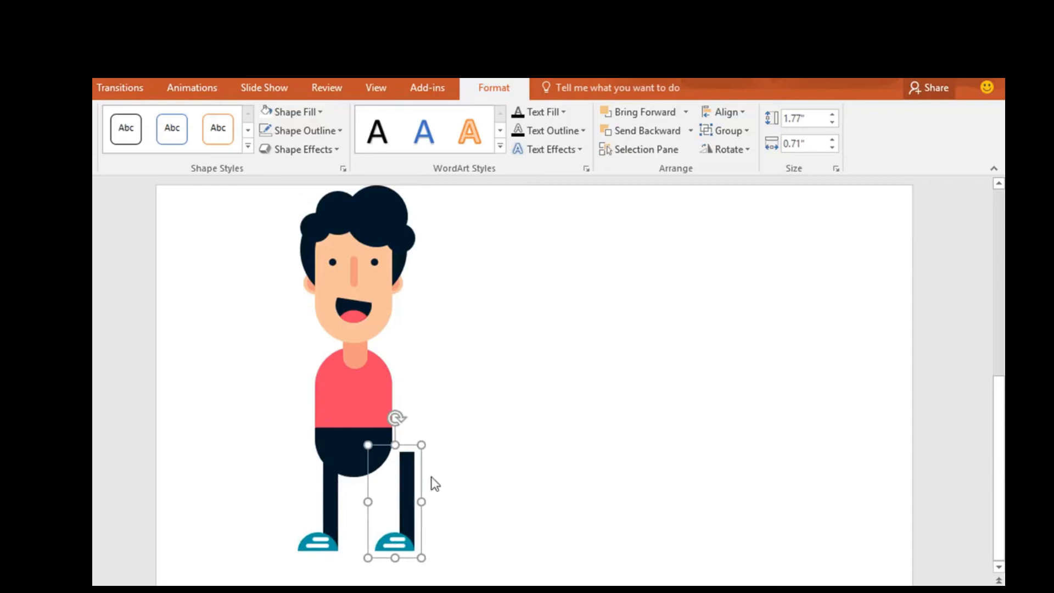
left_click(747, 151)
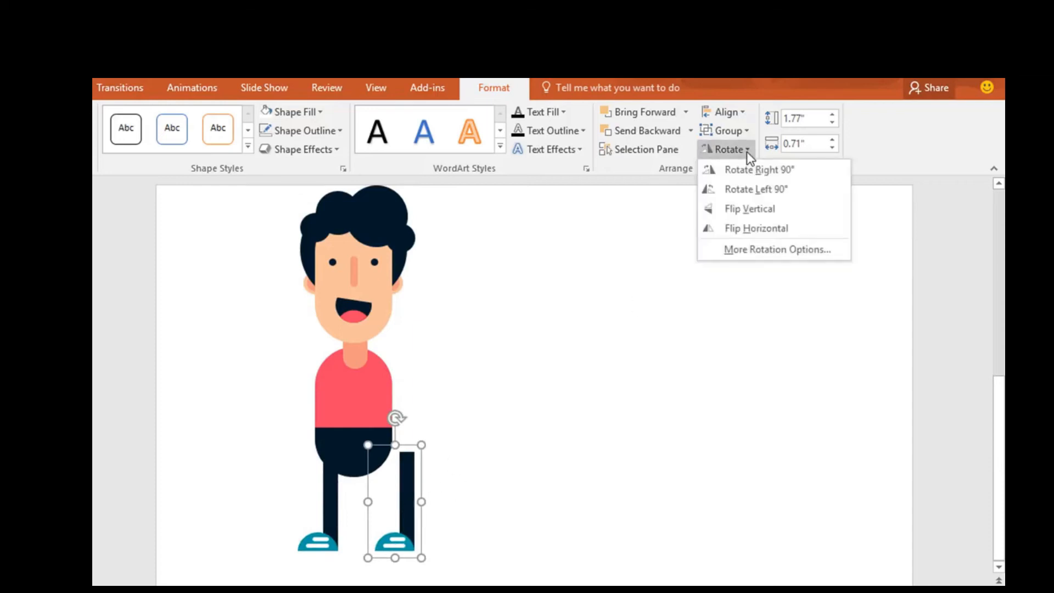
left_click(805, 232)
Position both legs closer together beneath the navy hips with the shoes pointing outward.
left_click_drag(399, 527, 369, 506)
left_click_drag(328, 501, 373, 503)
left_click_drag(337, 505, 335, 508)
left_click(462, 509)
left_click(430, 513)
Group all of the character's shapes and shift the group slightly right and down.
left_click_drag(261, 181, 520, 582)
key("ctrl+g")
mouse_move(349, 399)
left_mouse_down()
mouse_move(306, 416)
mouse_move(369, 414)
mouse_move(361, 411)
left_mouse_up()
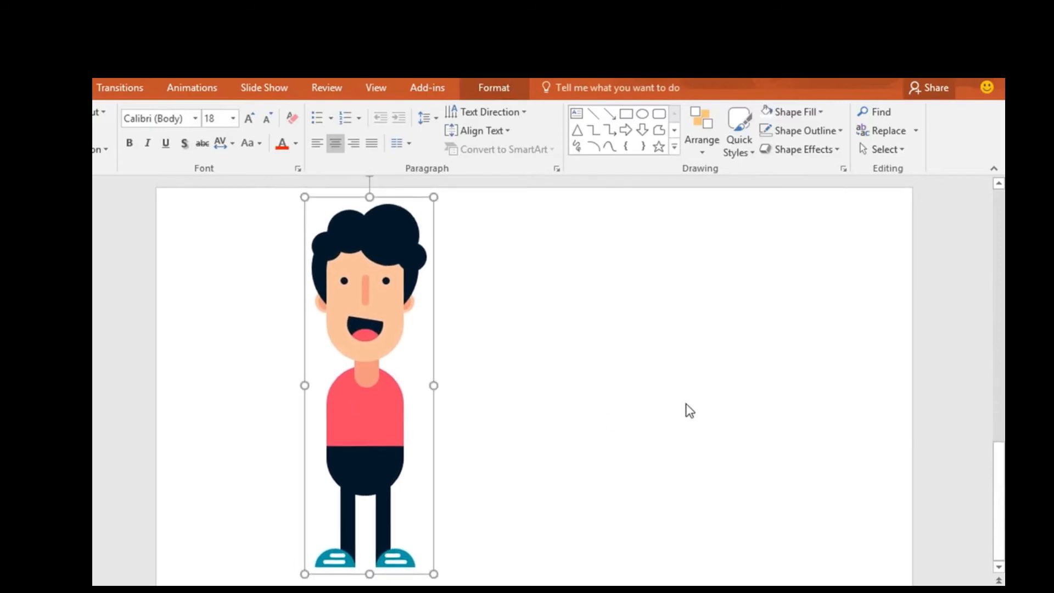
Draw a narrow upright rounded rectangle to the right of the character and round its ends fully.
left_click(674, 359)
left_click_drag(575, 291, 588, 376)
left_click_drag(565, 263, 585, 273)
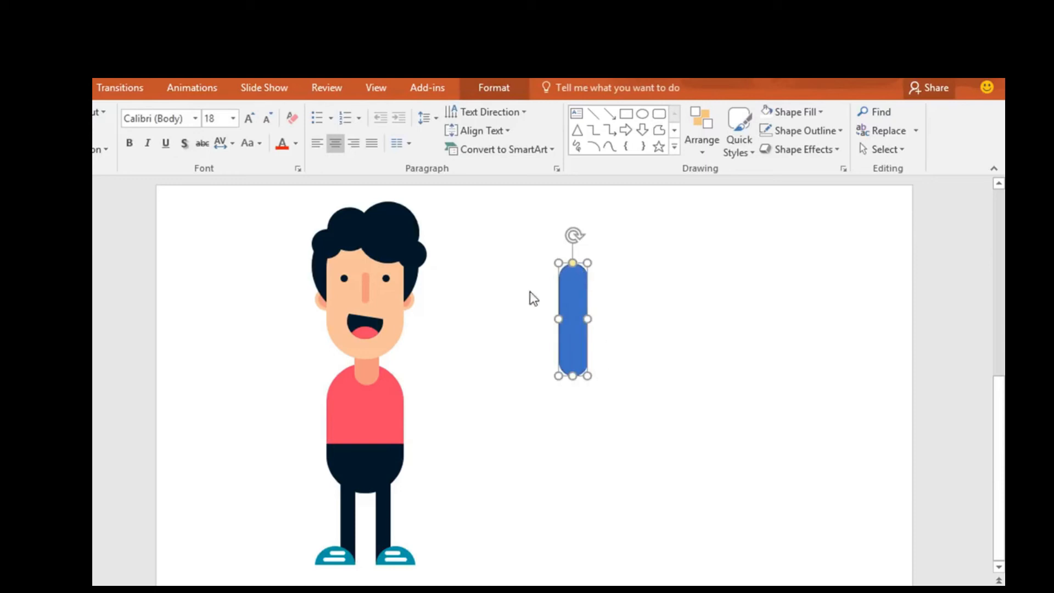
Fill the narrow rounded bar with the shirt's coral red and remove its outline.
left_click(497, 89)
left_click(321, 112)
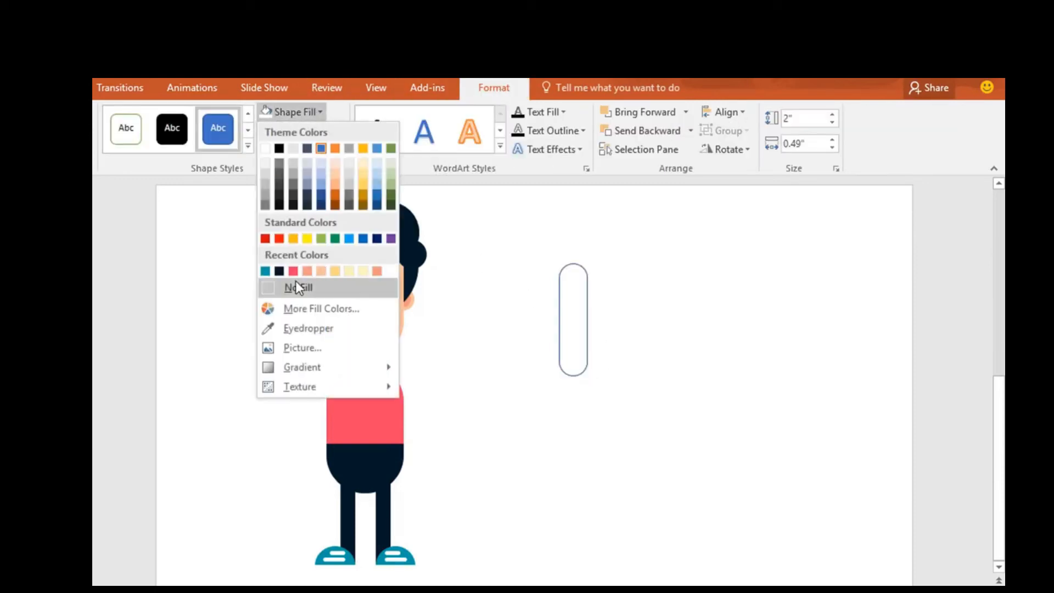
left_click(290, 269)
left_click(305, 130)
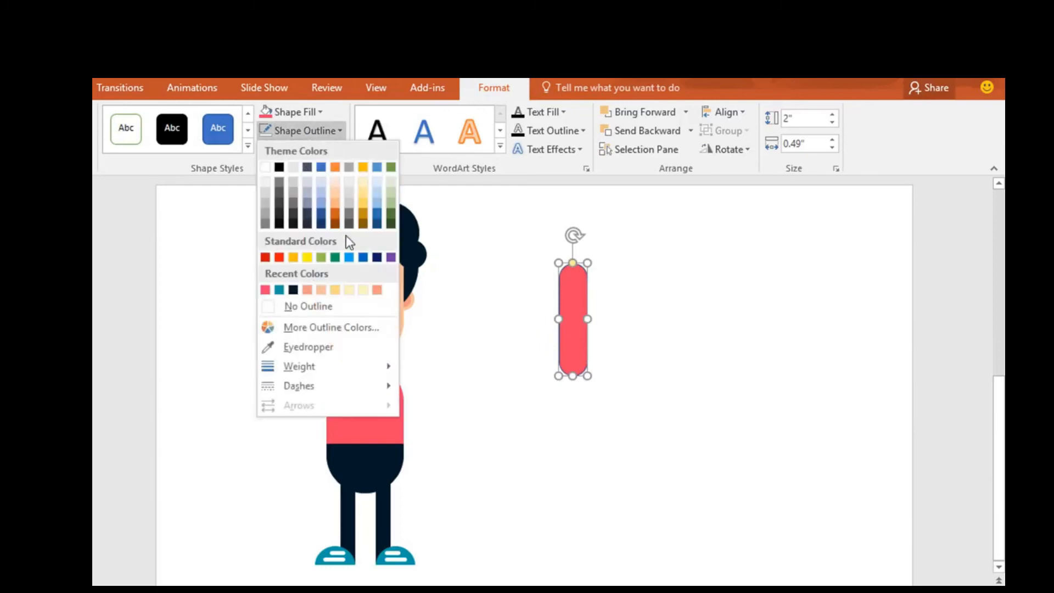
left_click(376, 308)
Narrow the red bar to 0.42" and place two duplicates of it side by side to the left of the character.
left_click_drag(588, 374, 603, 339)
key("ctrl+d")
left_click_drag(561, 346, 266, 412)
key("ctrl+d")
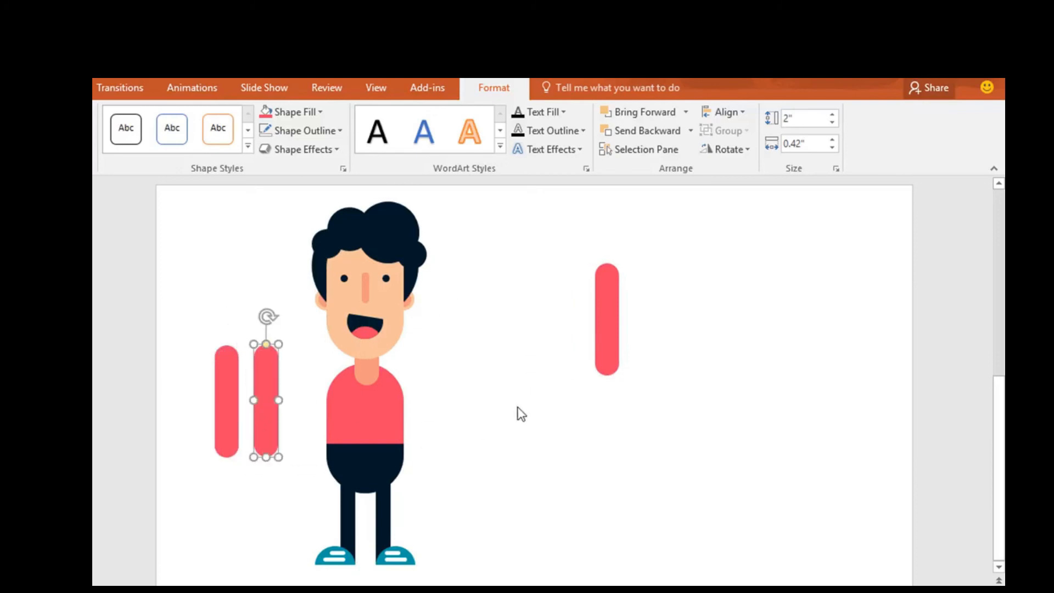
Duplicate the remaining red bar, shrink the copy to about 0.67" by 0.25" as a wrist at its lower end, and fill it with light skin tone.
left_click(602, 358)
left_click_drag(603, 359, 583, 392)
key("ctrl+d")
left_click(316, 114)
left_click(321, 271)
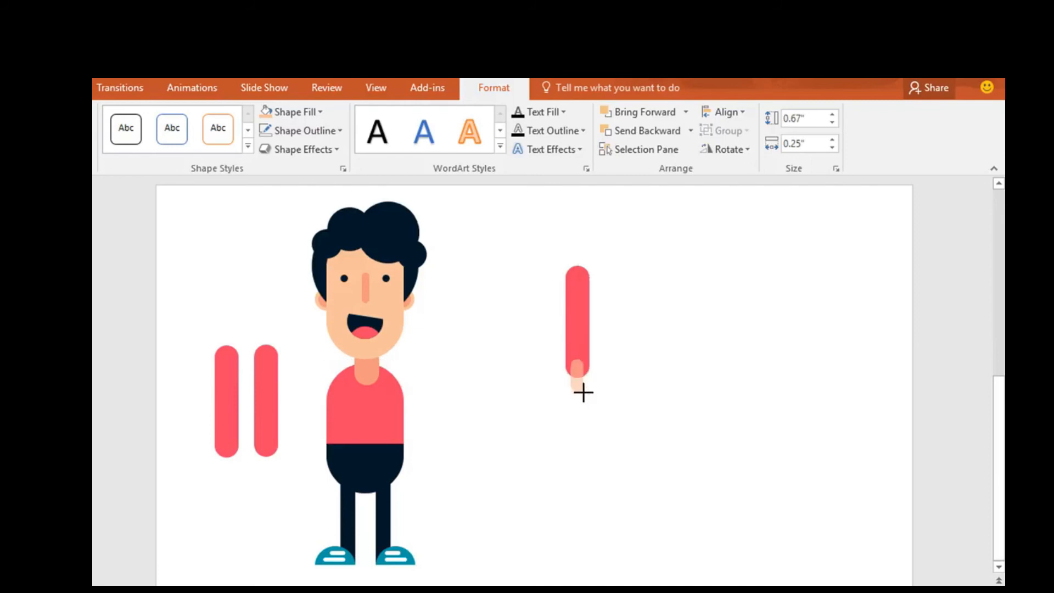
Duplicate the wrist shape, enlarge the copy to about 0.82" by 0.55" and place it below the wrist as the palm.
key("ctrl+d")
left_click_drag(587, 483, 579, 406)
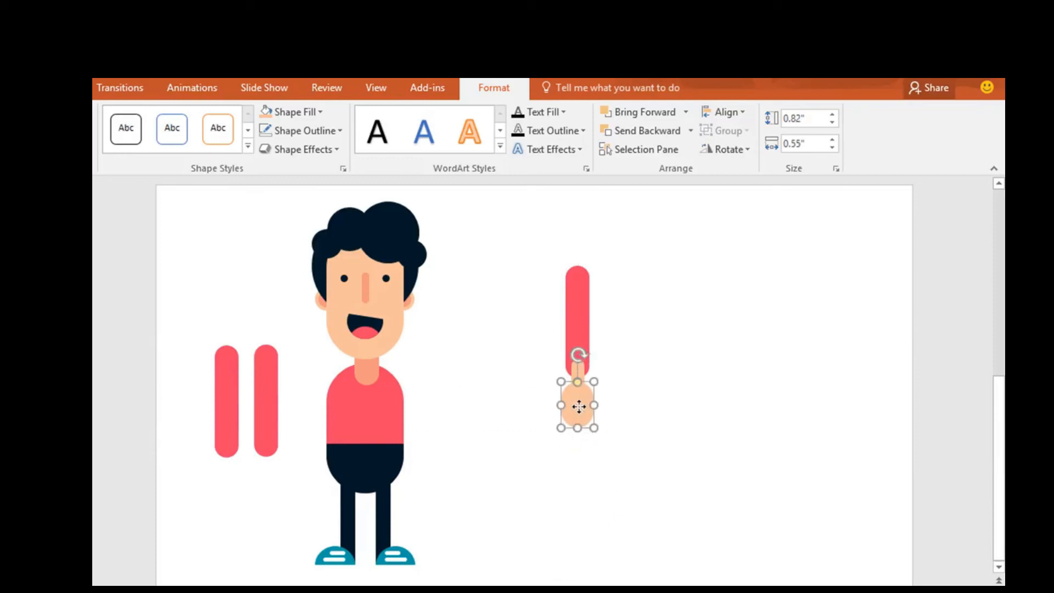
left_click(618, 438)
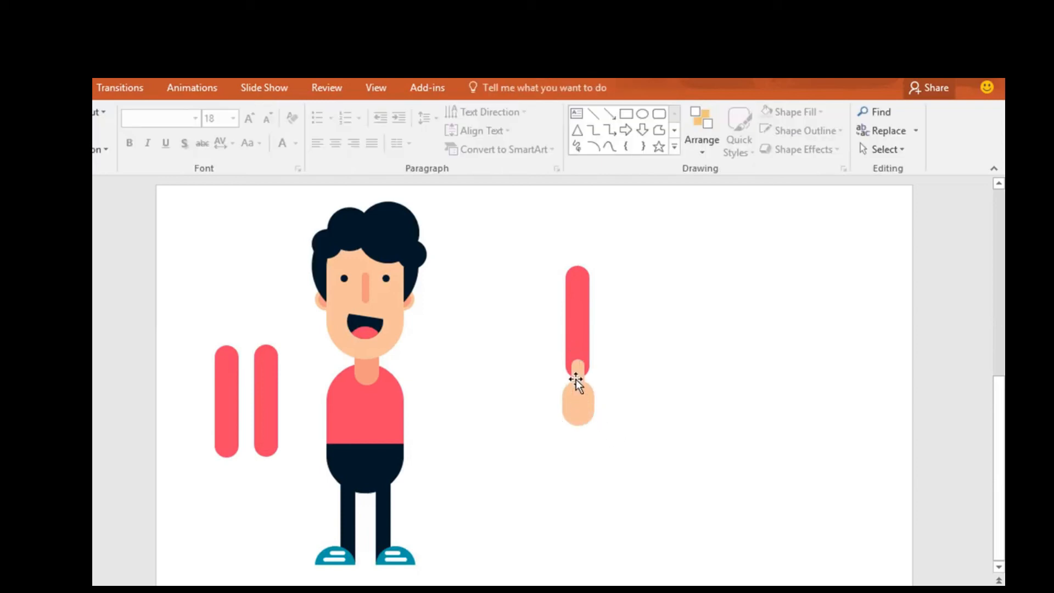
Copy the small wrist shape, tilt the copy diagonally and attach it to the palm's right side as a thumb.
key("ctrl+c")
key("ctrl+v")
left_click_drag(589, 393, 629, 393)
scroll(701, 439, "up", 10)
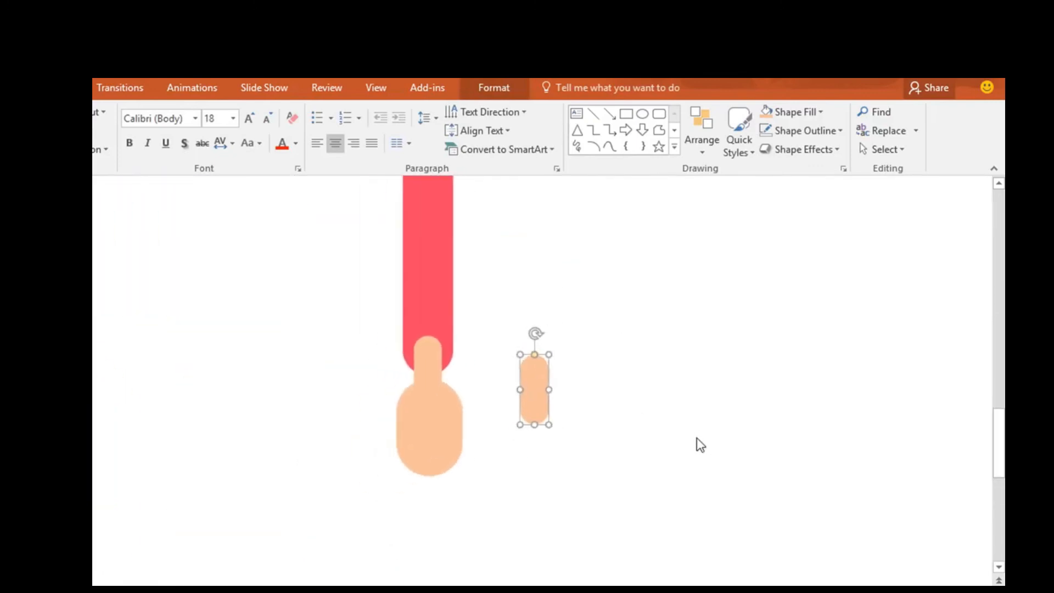
left_click_drag(535, 269, 435, 318)
left_click_drag(507, 362, 320, 418)
scroll(445, 430, "down", 3)
scroll(494, 431, "down", 5)
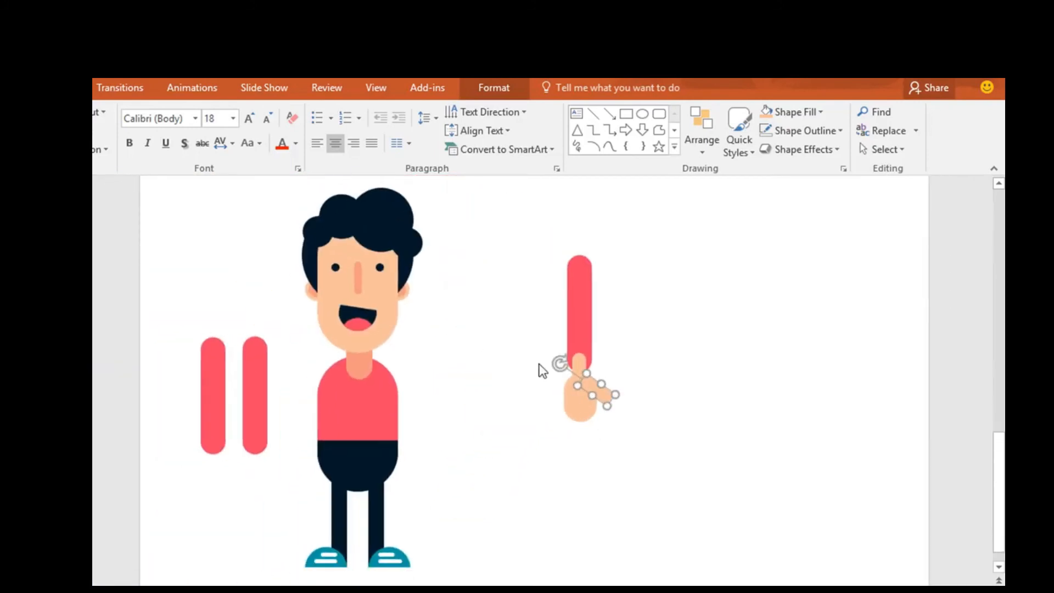
Group the red sleeve, wrist, palm and thumb, and place a duplicate of the group to its right.
left_click(523, 289)
left_click_drag(518, 241, 694, 459)
key("ctrl+g")
left_click_drag(572, 350, 721, 358)
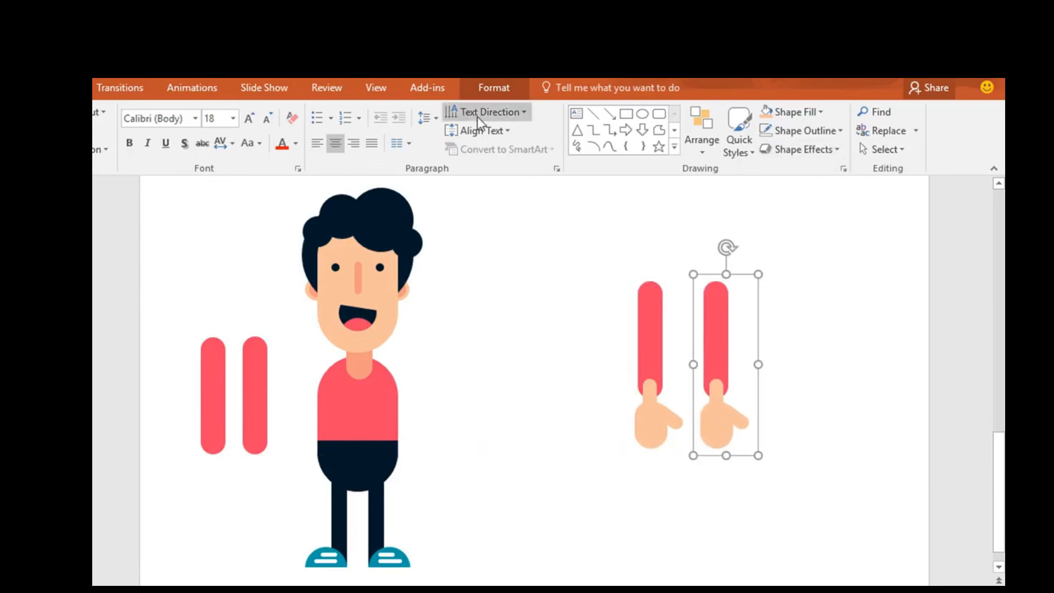
Flip the duplicated forearm group horizontally so its thumb points the opposite way.
left_click(495, 87)
left_click(746, 152)
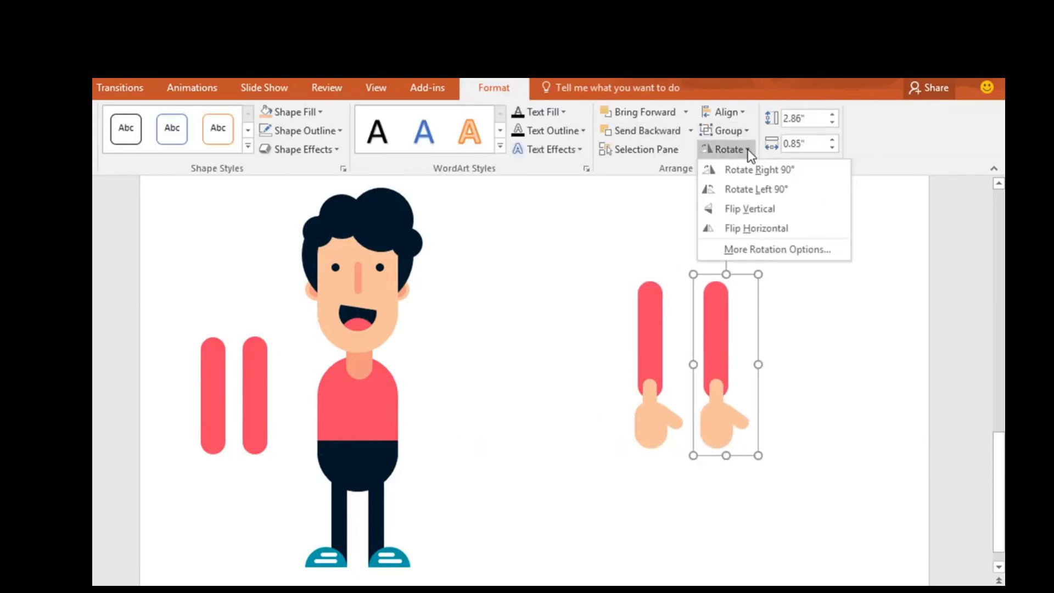
left_click(826, 236)
Move one loose red bar to the torso's right shoulder, then tilt and shorten it as the upper arm sloping down and outward.
left_click_drag(250, 410, 456, 423)
left_click_drag(462, 325, 409, 366)
left_click_drag(442, 398, 410, 397)
left_click_drag(474, 444, 441, 417)
Attach the unflipped forearm group to the right upper arm's lower end and rotate it so the hand rises outward.
left_click_drag(641, 322, 492, 350)
left_click_drag(513, 285, 416, 410)
left_click_drag(484, 418, 469, 416)
left_click_drag(377, 411, 424, 490)
left_click_drag(490, 431, 459, 386)
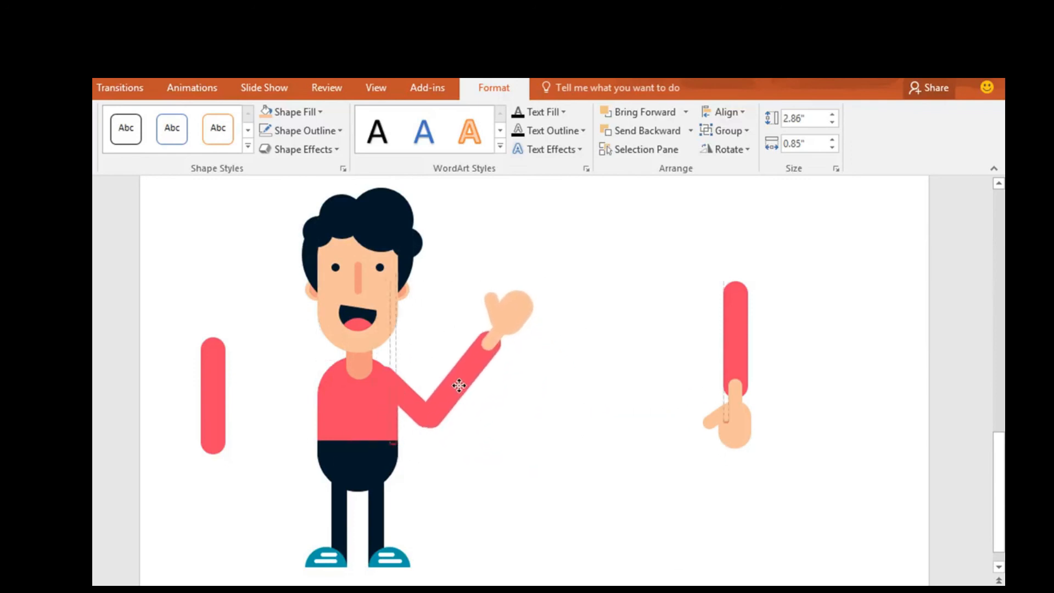
left_click_drag(384, 438, 380, 427)
left_click_drag(464, 378, 471, 385)
left_click(687, 370)
Tilt the other loose red bar, place it at the left shoulder and shrink it to about 1.59" by 0.37" as the upper arm.
left_click_drag(215, 368, 237, 377)
left_click_drag(238, 320, 291, 327)
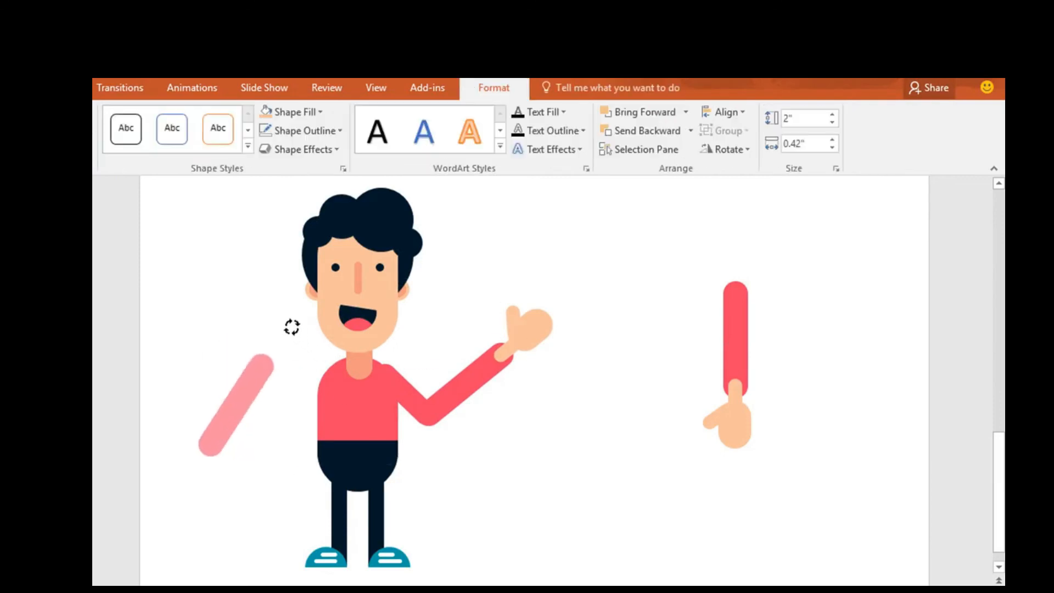
left_click_drag(252, 381, 315, 385)
left_click_drag(269, 464, 281, 443)
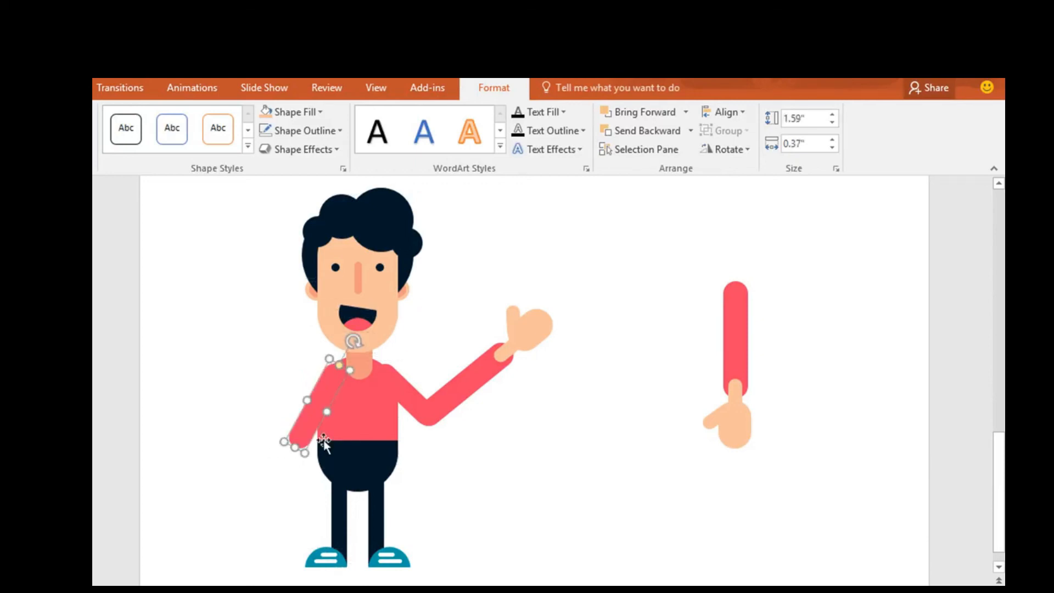
Move the flipped forearm group to the left elbow and rotate it so the hand extends outward with the thumb up.
left_click(724, 328)
left_click(611, 346)
left_click_drag(733, 323, 246, 380)
left_click_drag(239, 306, 272, 440)
left_click(625, 349)
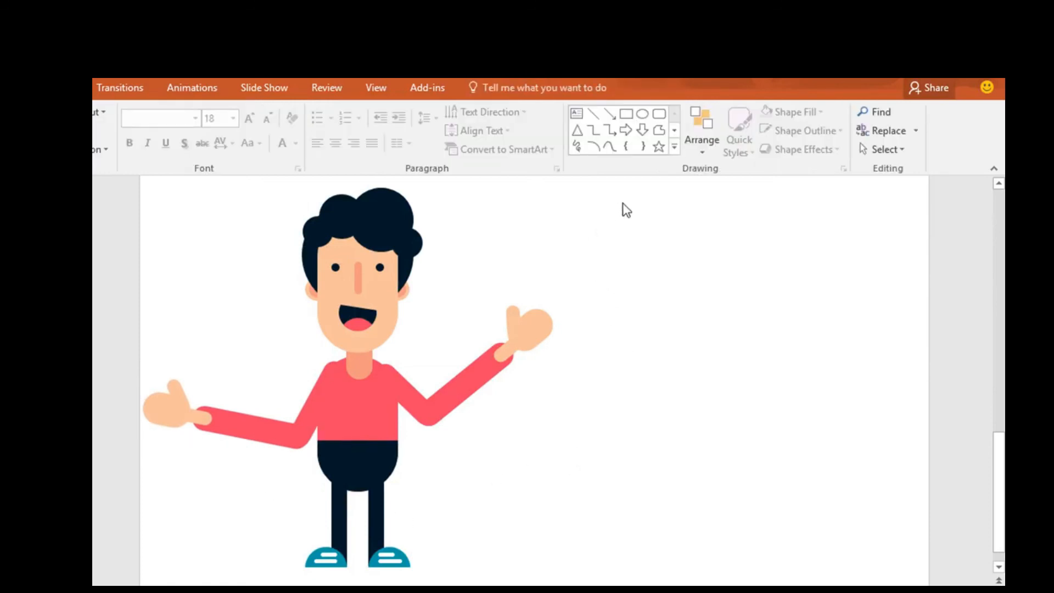
Group the body with all the arm parts and position the complete character near the slide's centre.
left_click_drag(654, 187, 136, 586)
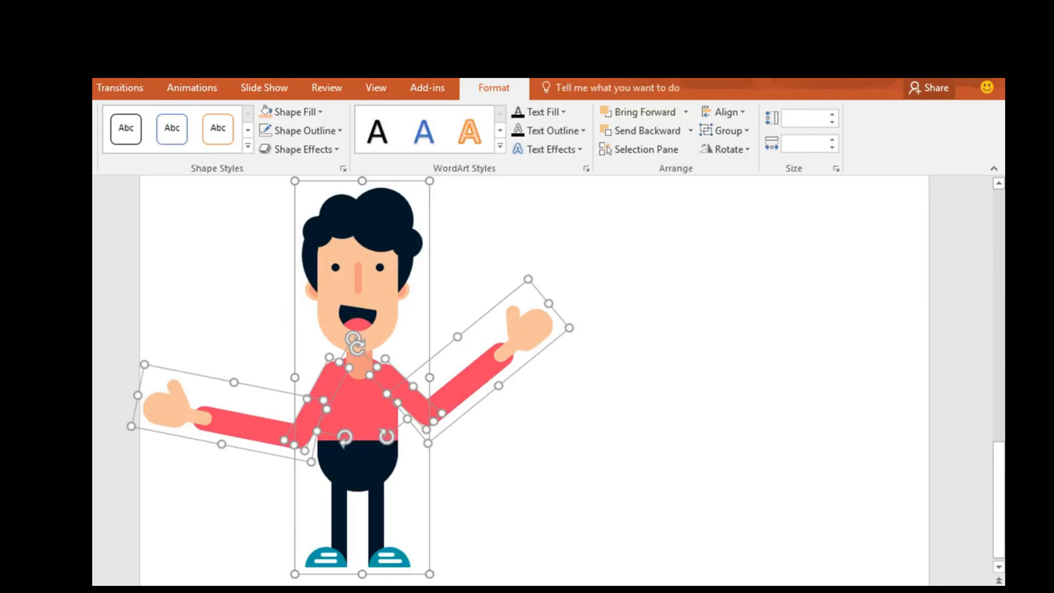
key("ctrl+g")
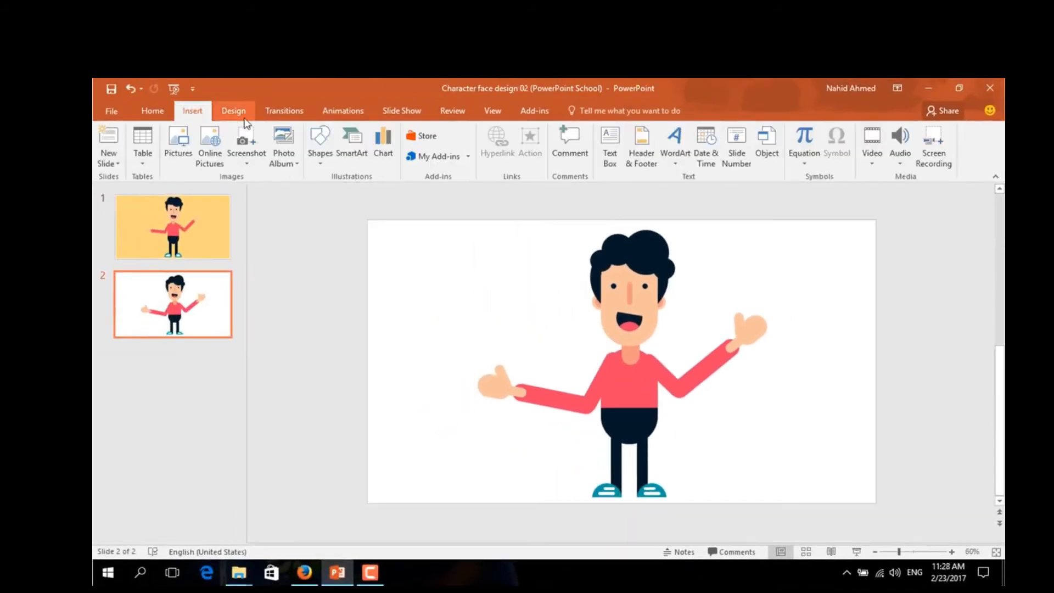
Set slide 2's solid background colour to match slide 1's yellow and start the slide show from the beginning.
left_click(242, 117)
left_click(927, 165)
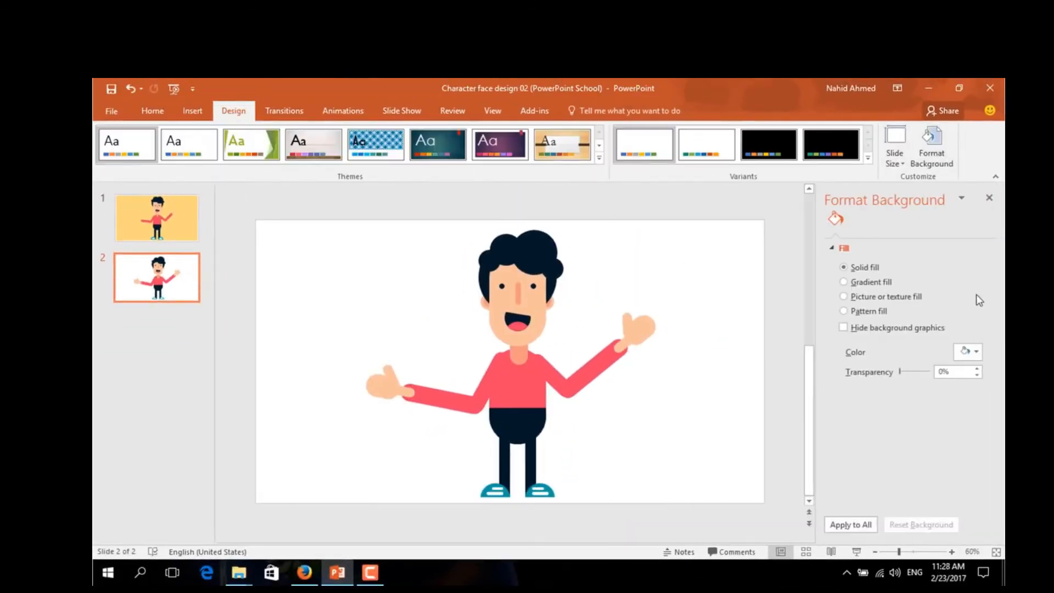
left_click(975, 352)
left_click(950, 496)
key("F5")
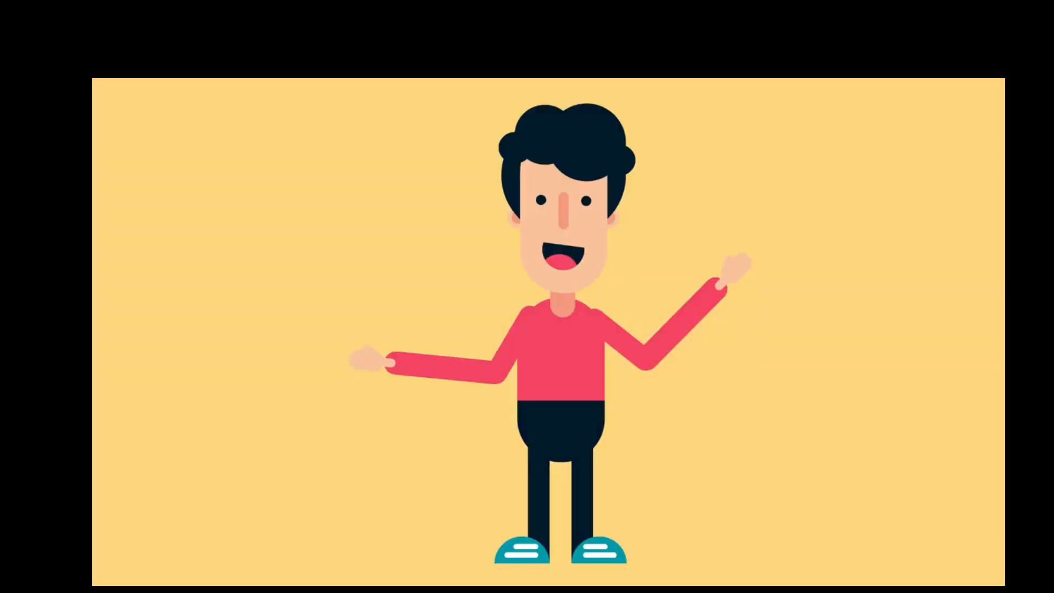